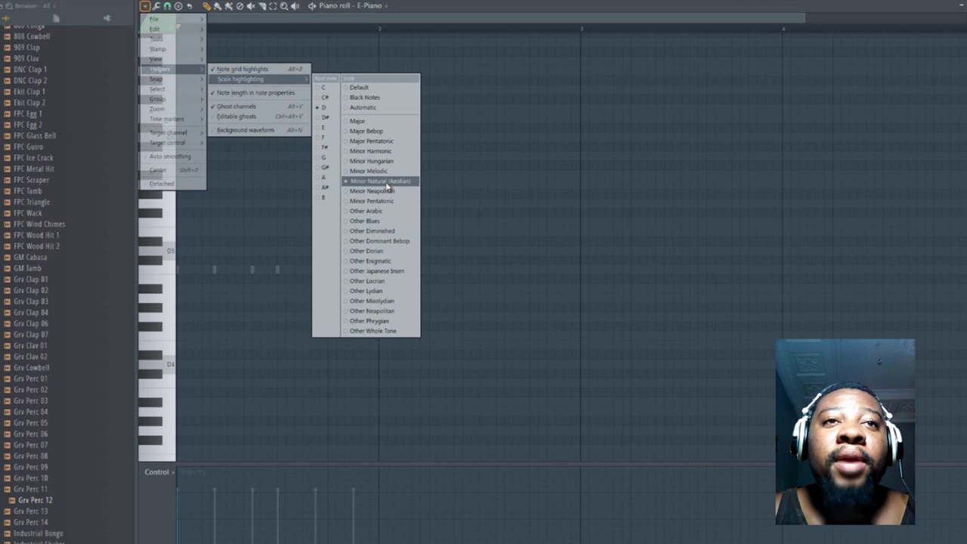
Set the scale highlighting to Minor Natural (Aeolian) with root note C, and audition a C4 note without keeping it
{"action": "left_click", "coordinate": [323, 89]}
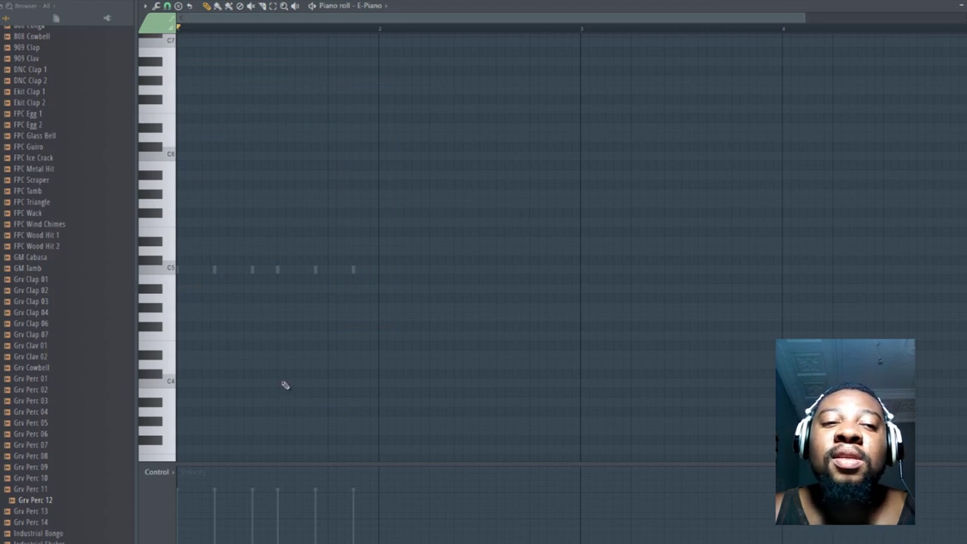
{"action": "left_click", "coordinate": [279, 383]}
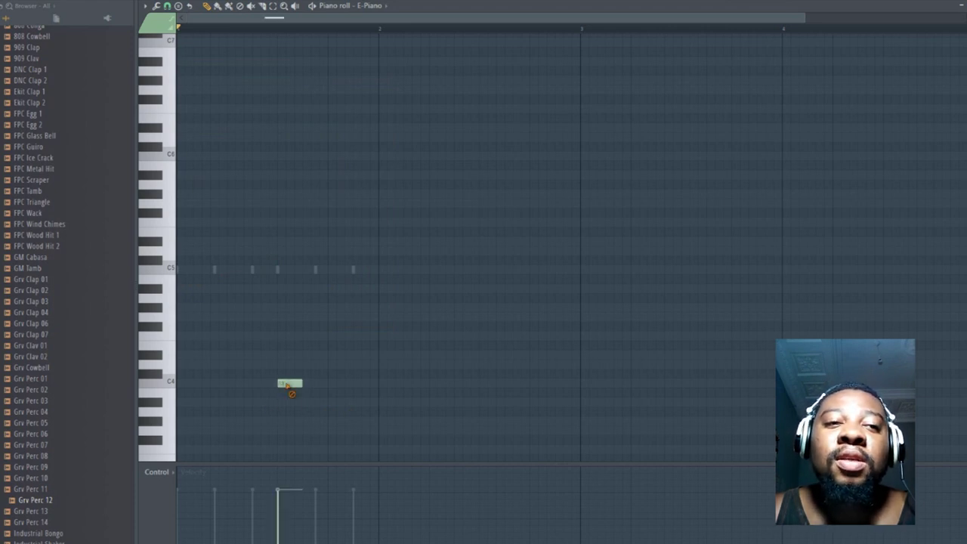
{"action": "right_click", "coordinate": [288, 386]}
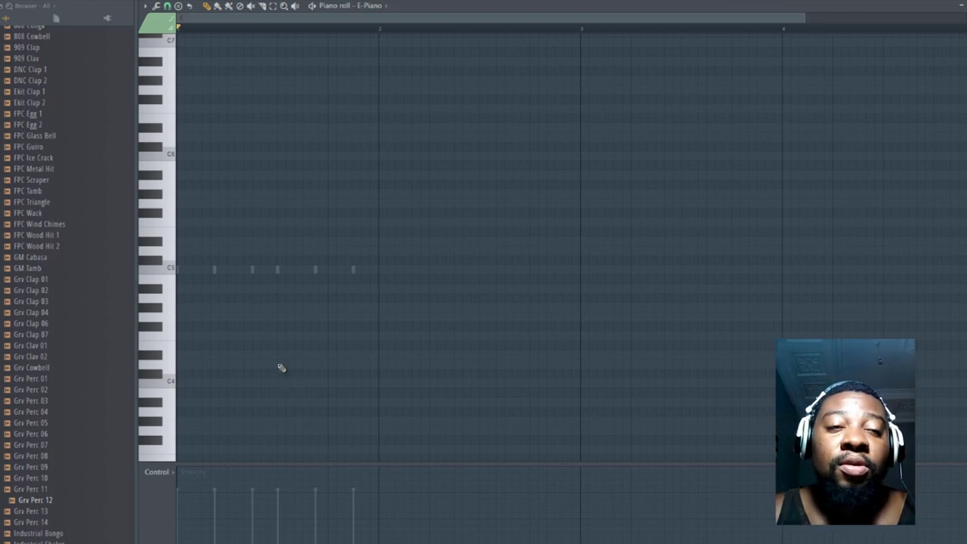
Build the first chord across bar 1 with G#4, C5 and F5 notes, and play it back
{"action": "left_click", "coordinate": [193, 270]}
{"action": "left_click_drag", "start_coordinate": [201, 270], "coordinate": [373, 271]}
{"action": "left_click_drag", "start_coordinate": [198, 250], "coordinate": [176, 222]}
{"action": "mouse_move", "coordinate": [189, 317]}
{"action": "left_mouse_down"}
{"action": "mouse_move", "coordinate": [176, 319]}
{"action": "mouse_move", "coordinate": [181, 358]}
{"action": "mouse_move", "coordinate": [189, 305]}
{"action": "left_mouse_up"}
{"action": "key", "text": "space"}
{"action": "key", "text": "space"}
{"action": "key", "text": "space"}
{"action": "key", "text": "space"}
{"action": "key", "text": "space"}
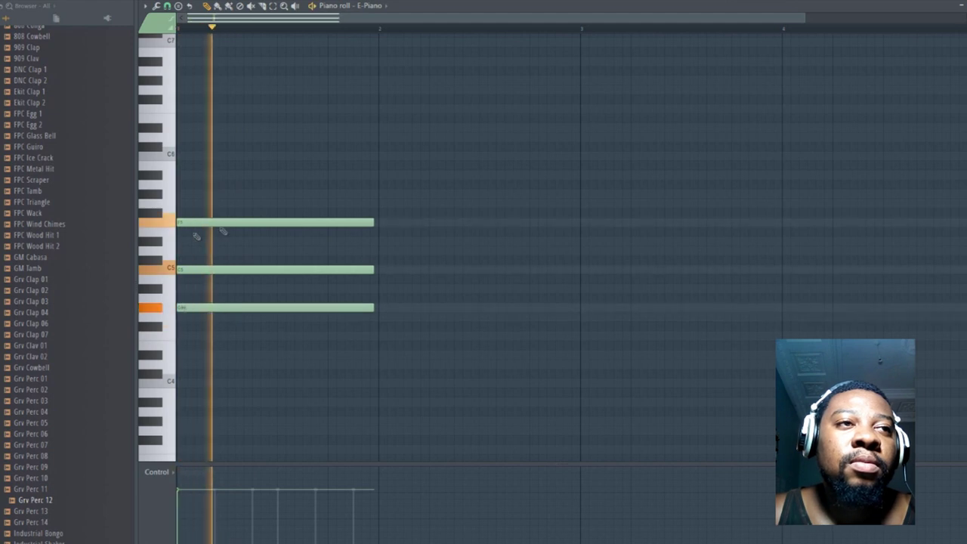
Add a second full-bar chord in bar 2 with F4, A#4 and D#5 notes, and listen to the progression
{"action": "left_click", "coordinate": [381, 337]}
{"action": "key", "text": "space"}
{"action": "left_click", "coordinate": [378, 287]}
{"action": "left_click_drag", "start_coordinate": [380, 250], "coordinate": [381, 240]}
{"action": "key", "text": "space"}
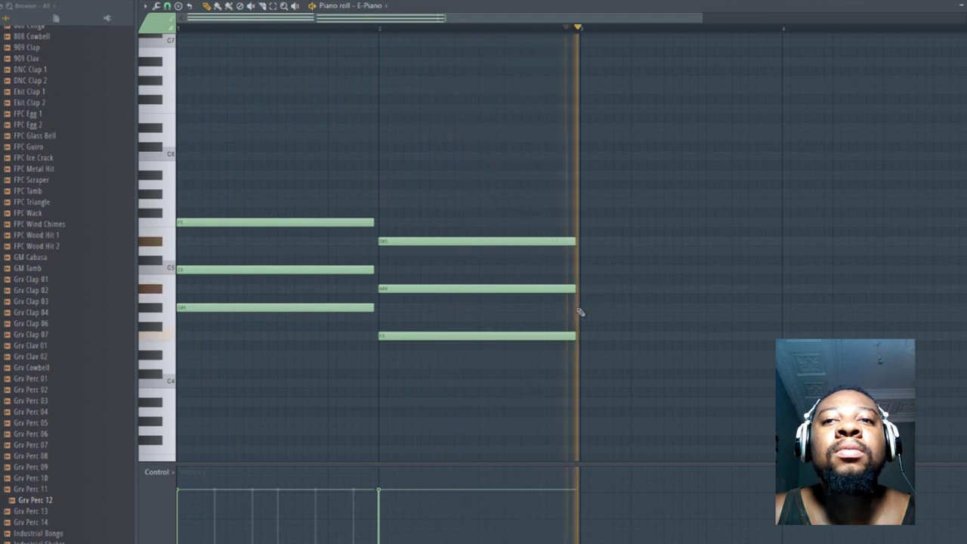
{"action": "key", "text": "space"}
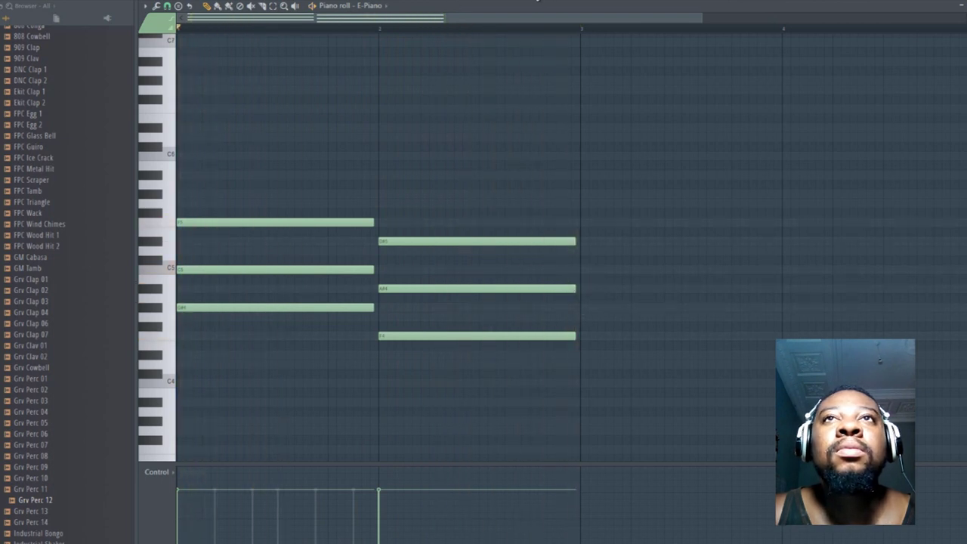
Load the ePiano preset in the E-Piano channel's FL Keys instrument and audition the chords
{"action": "key", "text": "F6"}
{"action": "left_click", "coordinate": [458, 66]}
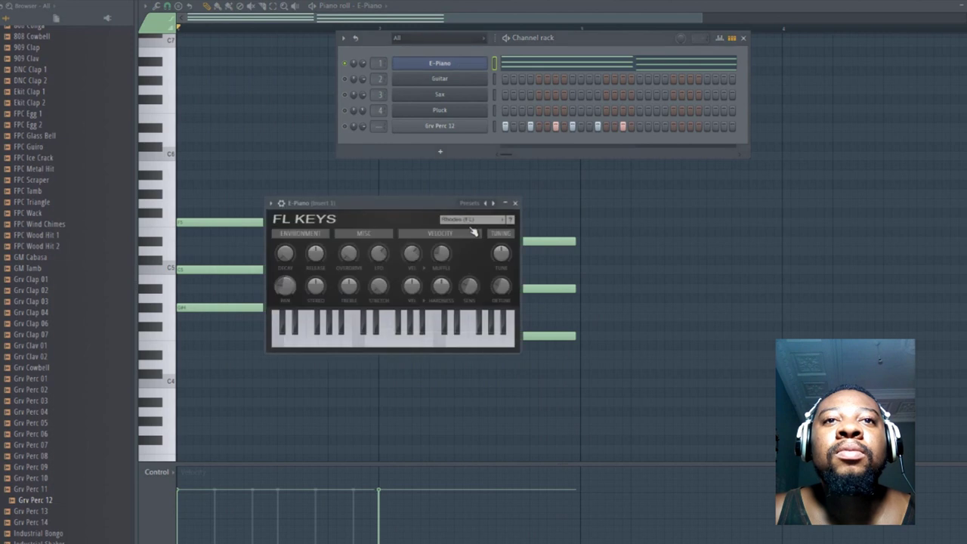
{"action": "left_click", "coordinate": [471, 220]}
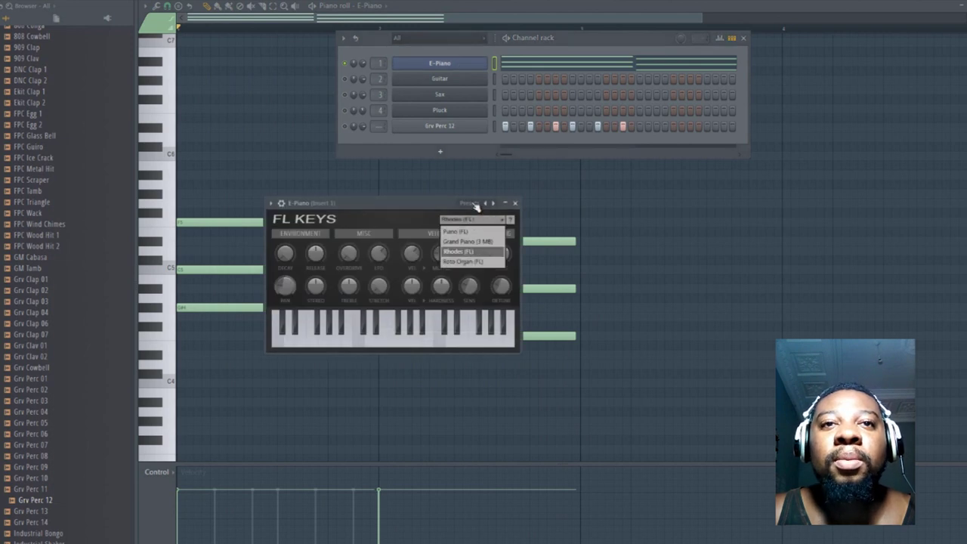
{"action": "left_click", "coordinate": [476, 205]}
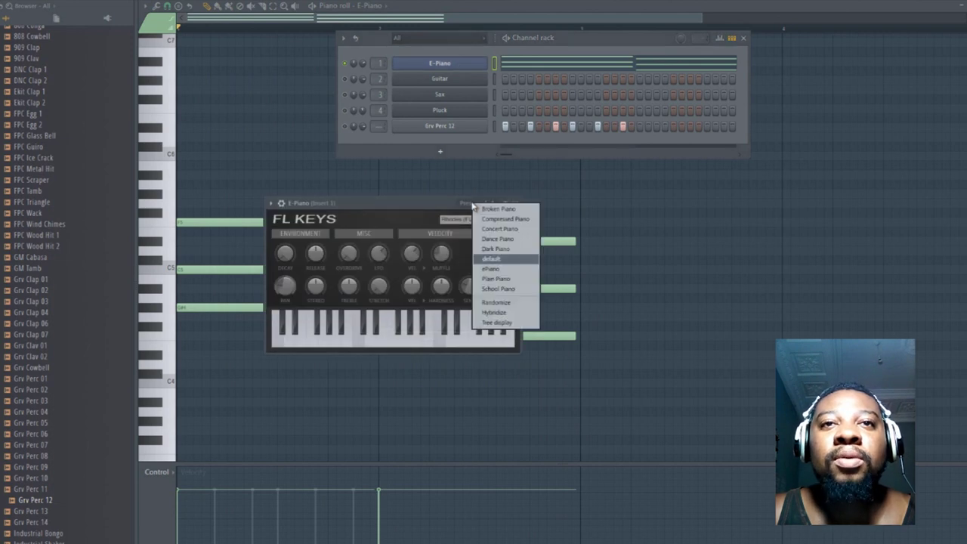
{"action": "left_click", "coordinate": [491, 269]}
{"action": "key", "text": "space"}
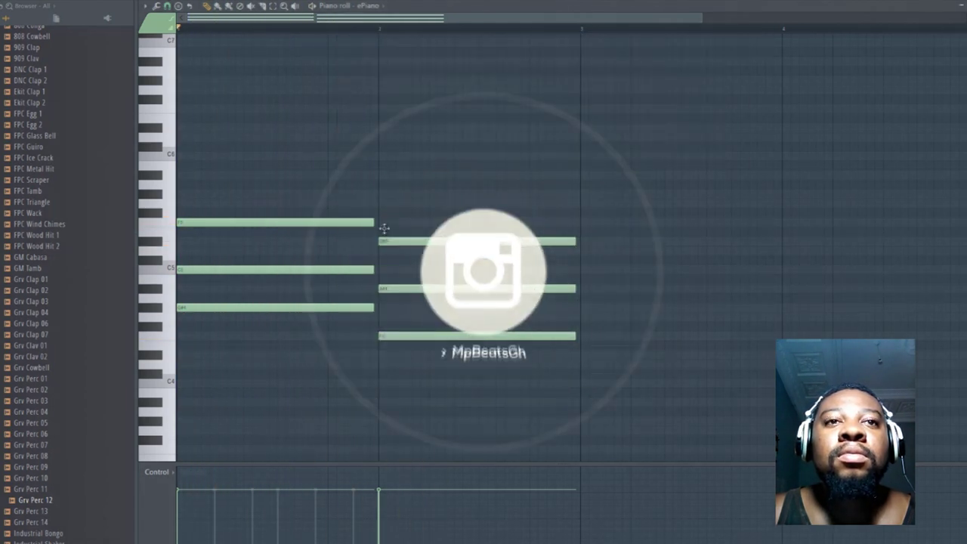
Revoice the bar 2 chord to G4, C5 and D#5, and play back the two-bar progression
{"action": "left_click_drag", "start_coordinate": [384, 241], "coordinate": [386, 272]}
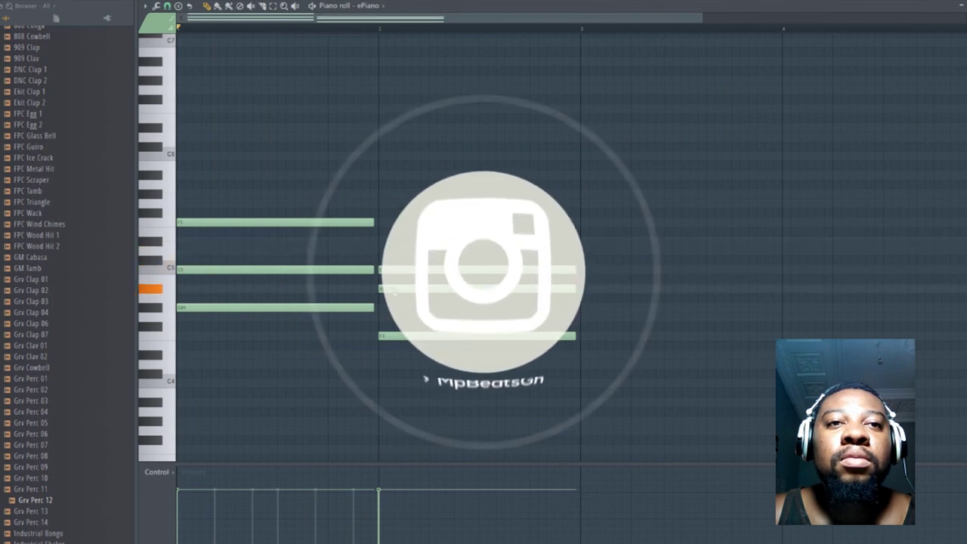
{"action": "left_click_drag", "start_coordinate": [388, 336], "coordinate": [389, 315]}
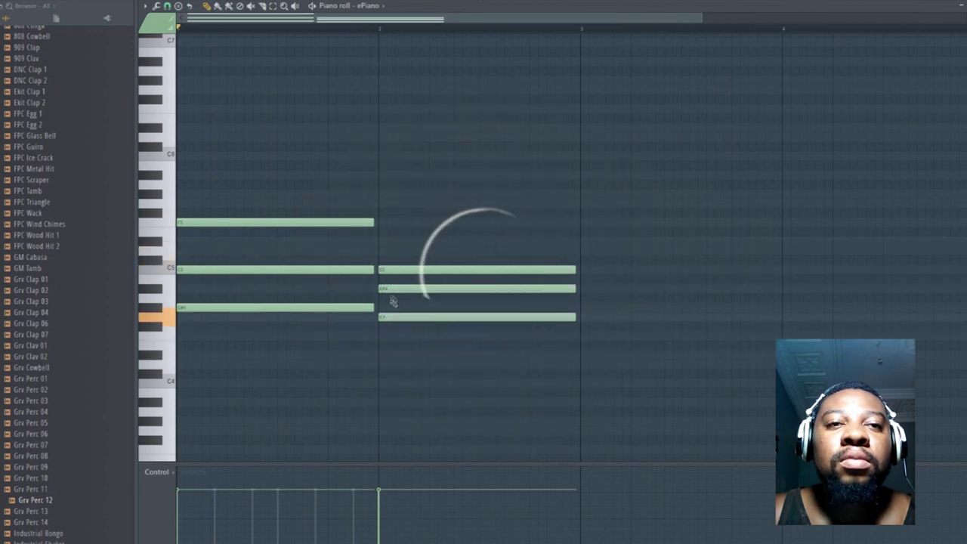
{"action": "left_click", "coordinate": [392, 288]}
{"action": "left_click", "coordinate": [393, 270]}
{"action": "left_click_drag", "start_coordinate": [391, 288], "coordinate": [396, 239]}
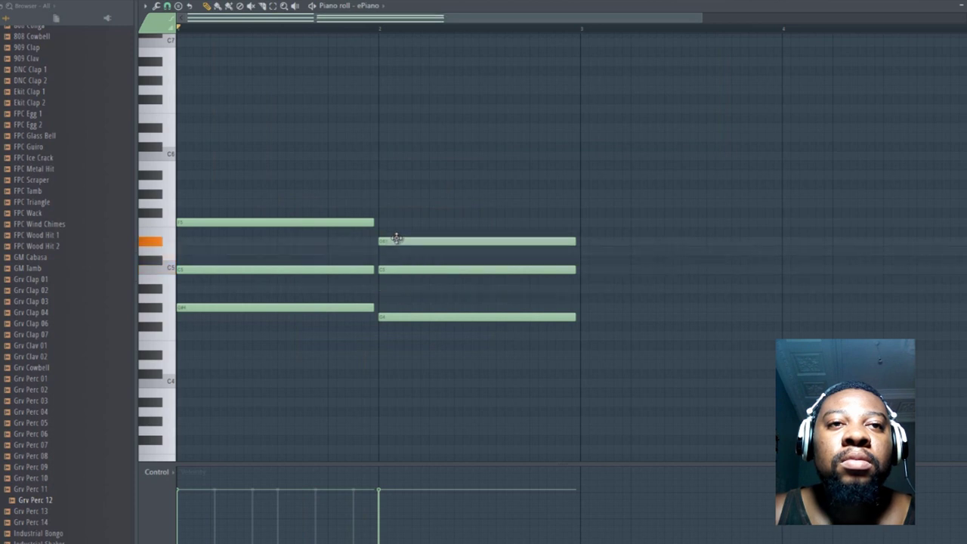
{"action": "key", "text": "space"}
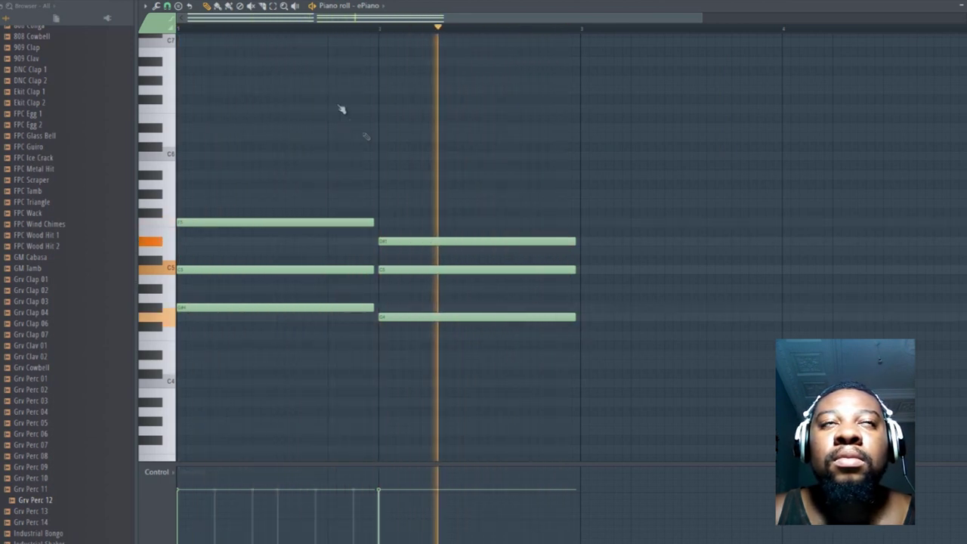
{"action": "key", "text": "space"}
Duplicate the two-bar progression into bars 3 and 4, and strum all chords by raising the Strumizer's start time strength
{"action": "left_click_drag", "start_coordinate": [172, 193], "coordinate": [180, 354]}
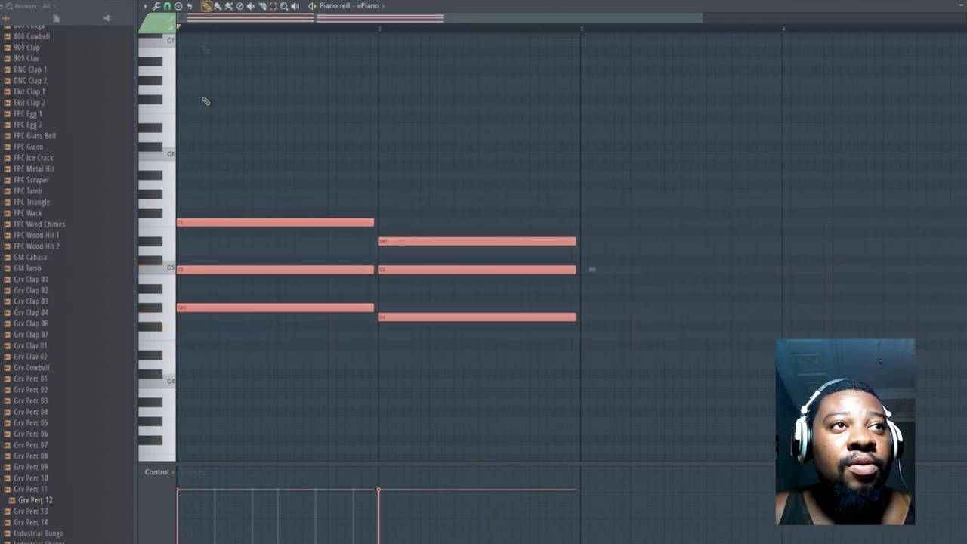
{"action": "key", "text": "ctrl+b"}
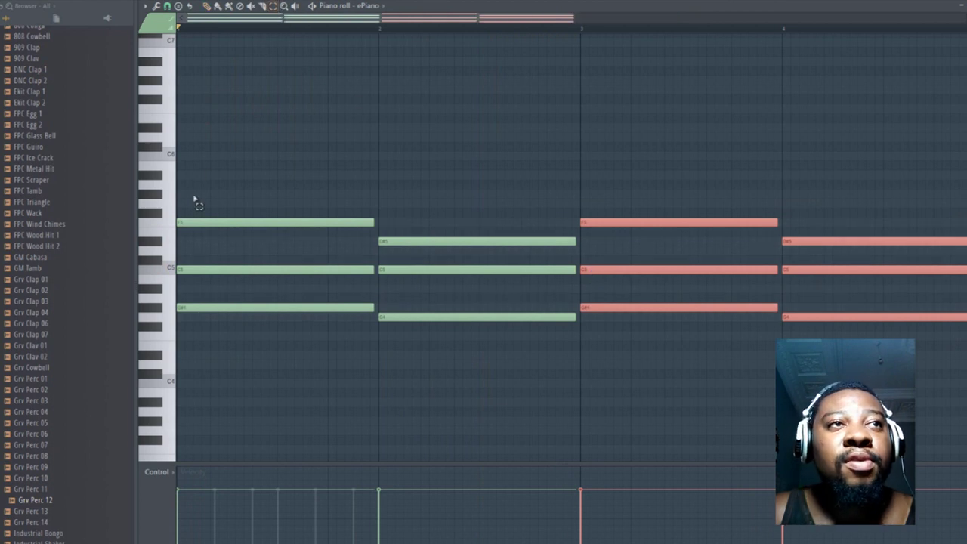
{"action": "key", "text": "ctrl+a"}
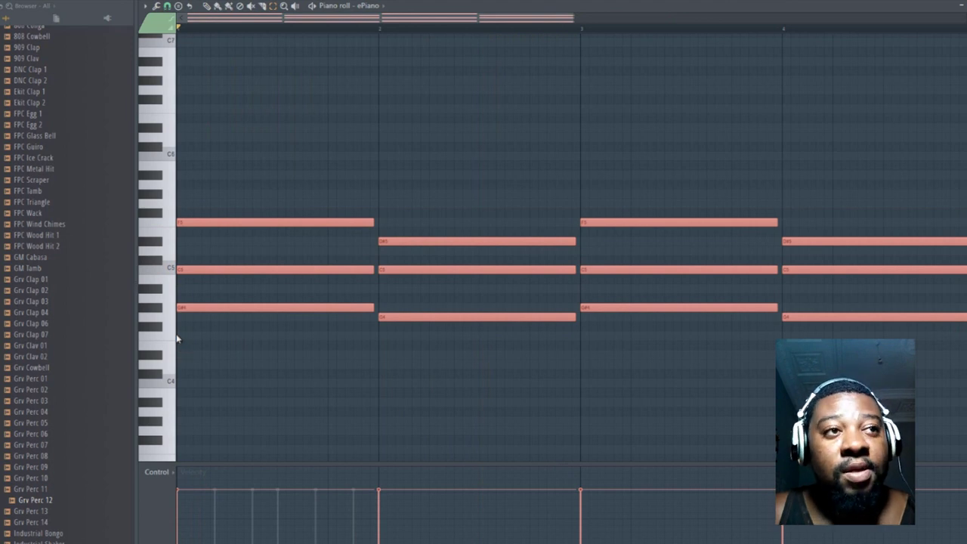
{"action": "key", "text": "alt+s"}
{"action": "left_click_drag", "start_coordinate": [597, 271], "coordinate": [596, 263]}
{"action": "key", "text": "space"}
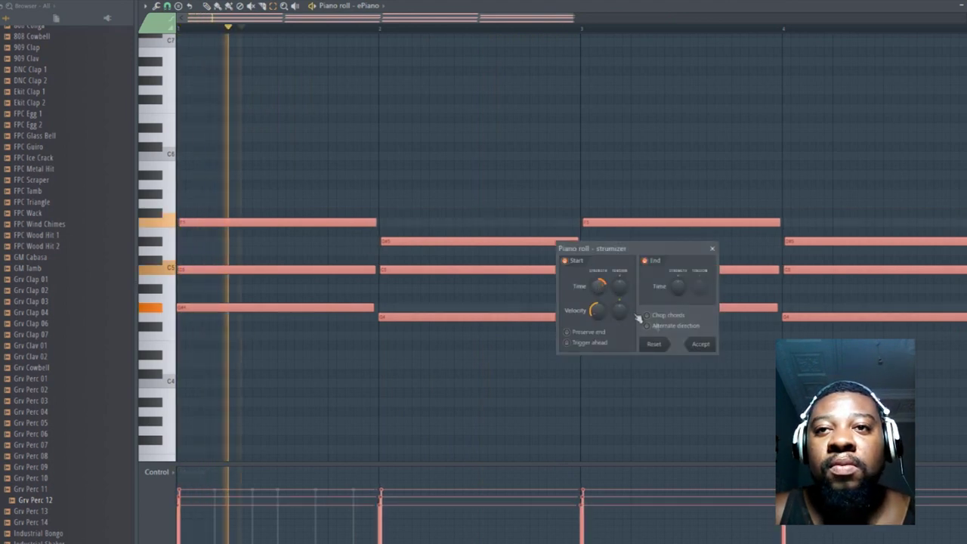
{"action": "left_click", "coordinate": [702, 345]}
Revoice the final chord in bar 4 to D#4, G4 and C5, and play back the ending
{"action": "left_click_drag", "start_coordinate": [348, 21], "coordinate": [542, 24]}
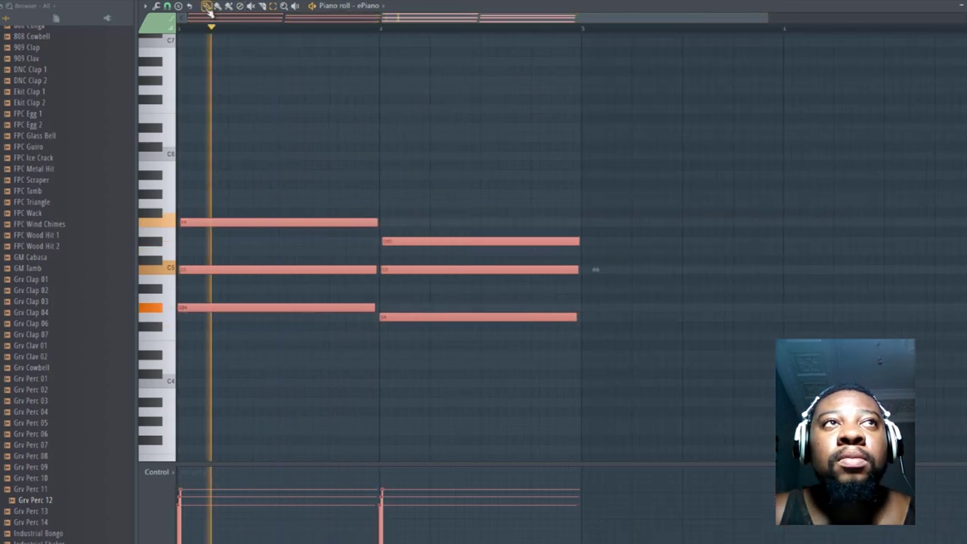
{"action": "left_click", "coordinate": [603, 251], "text": "ctrl"}
{"action": "key", "text": "space"}
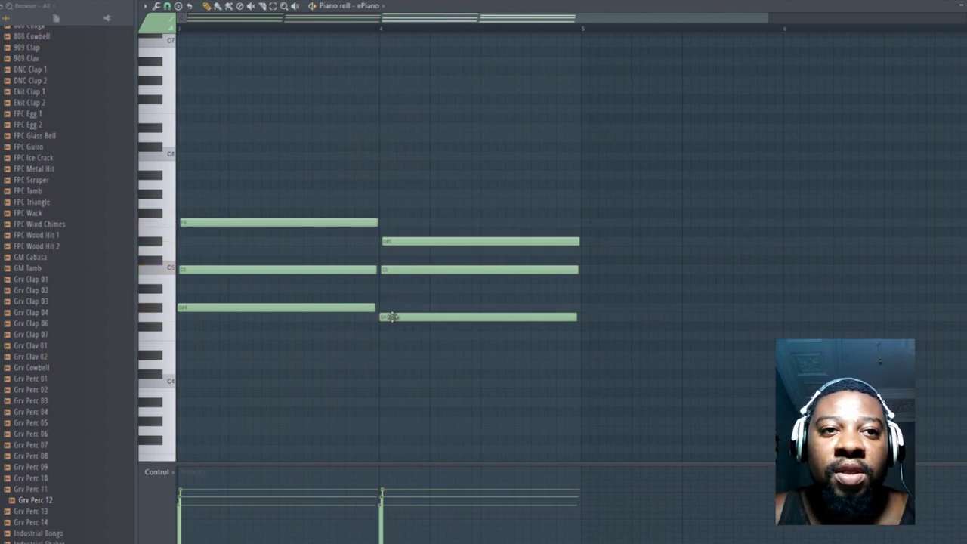
{"action": "left_click_drag", "start_coordinate": [391, 317], "coordinate": [390, 357]}
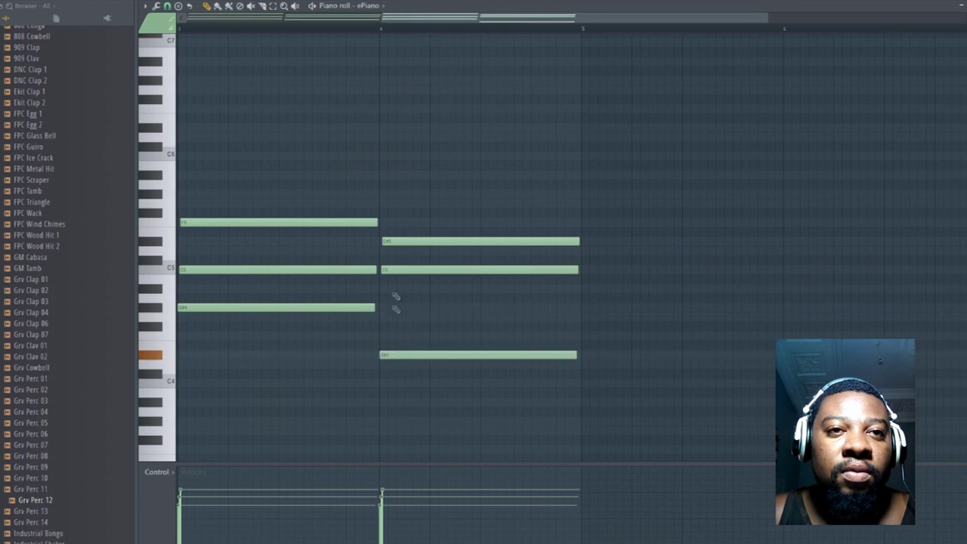
{"action": "left_click_drag", "start_coordinate": [394, 269], "coordinate": [399, 291]}
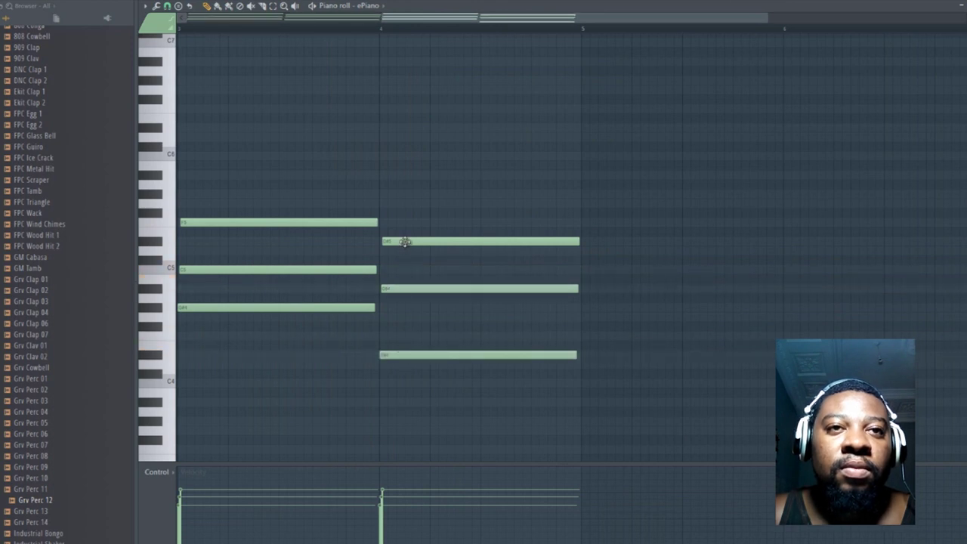
{"action": "left_click_drag", "start_coordinate": [405, 244], "coordinate": [405, 319]}
{"action": "key", "text": "space"}
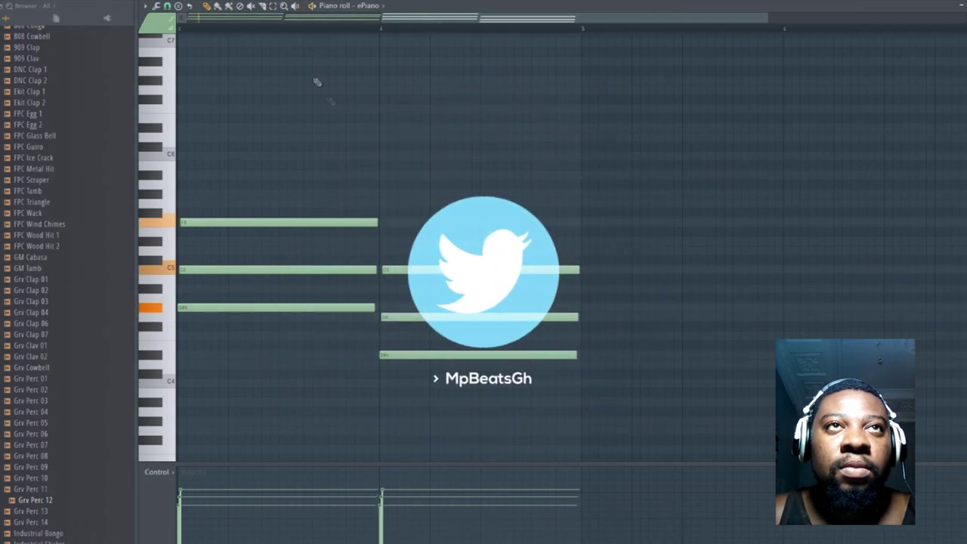
{"action": "left_click_drag", "start_coordinate": [270, 24], "coordinate": [284, 31]}
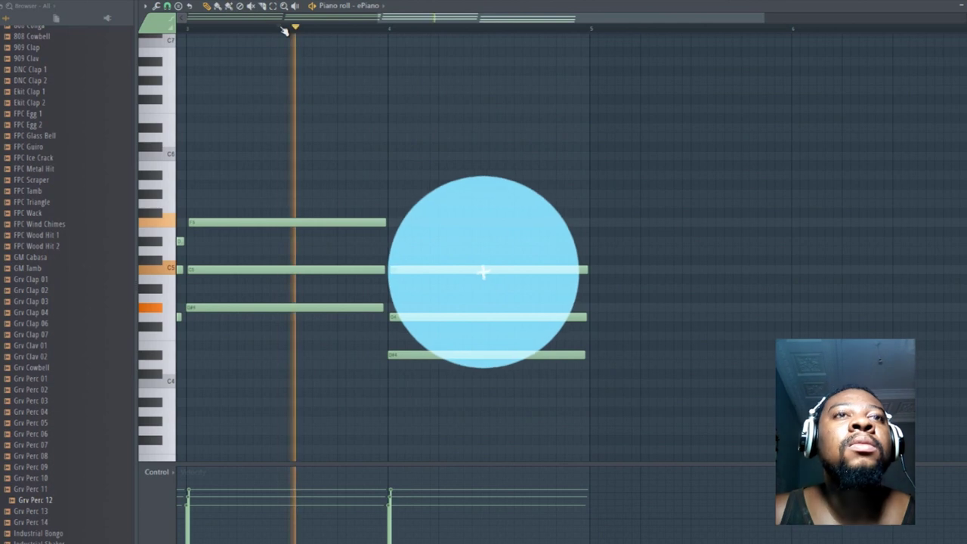
{"action": "key", "text": "space"}
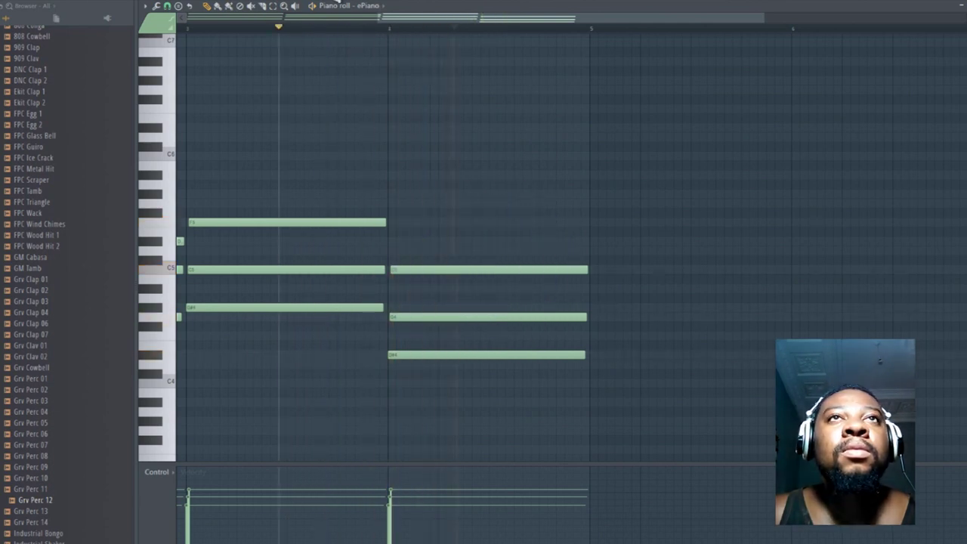
Unmute the Grv Perc 12 channel, check its sampler settings, and enable looping of the step channels
{"action": "key", "text": "space"}
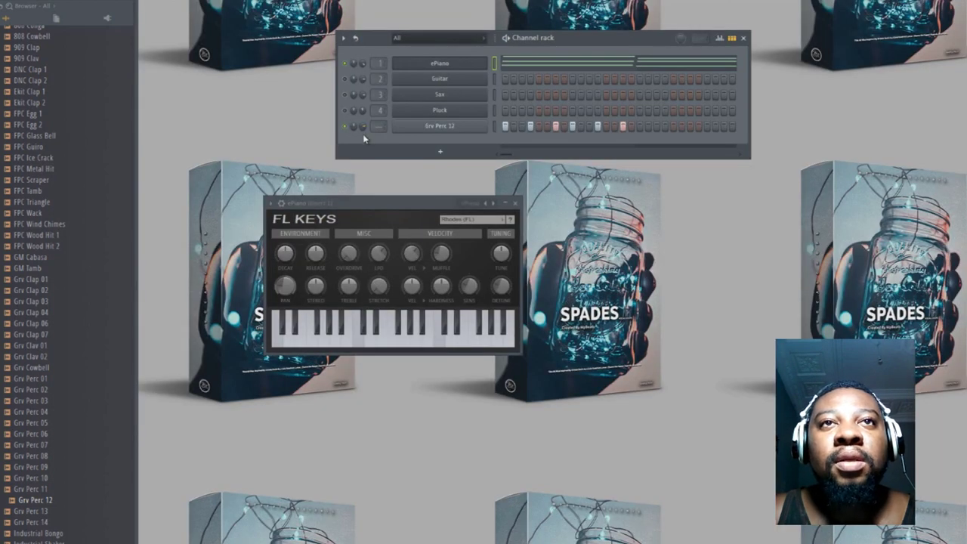
{"action": "left_click", "coordinate": [447, 128]}
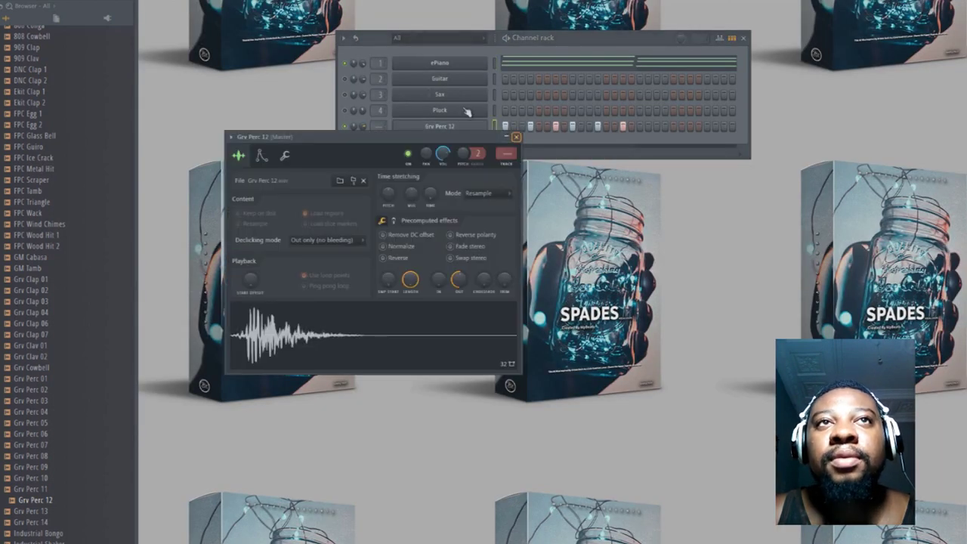
{"action": "left_click", "coordinate": [516, 137]}
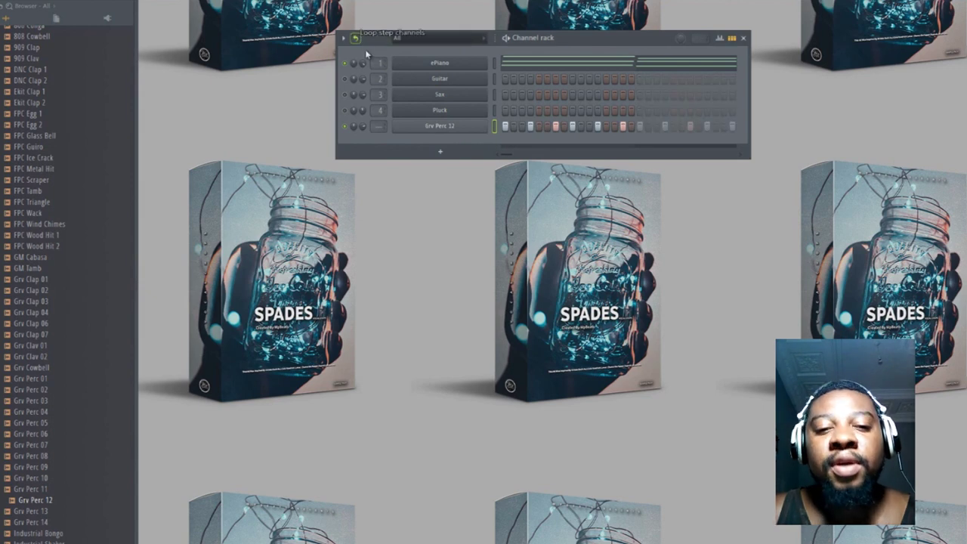
{"action": "left_click_drag", "start_coordinate": [576, 40], "coordinate": [530, 47]}
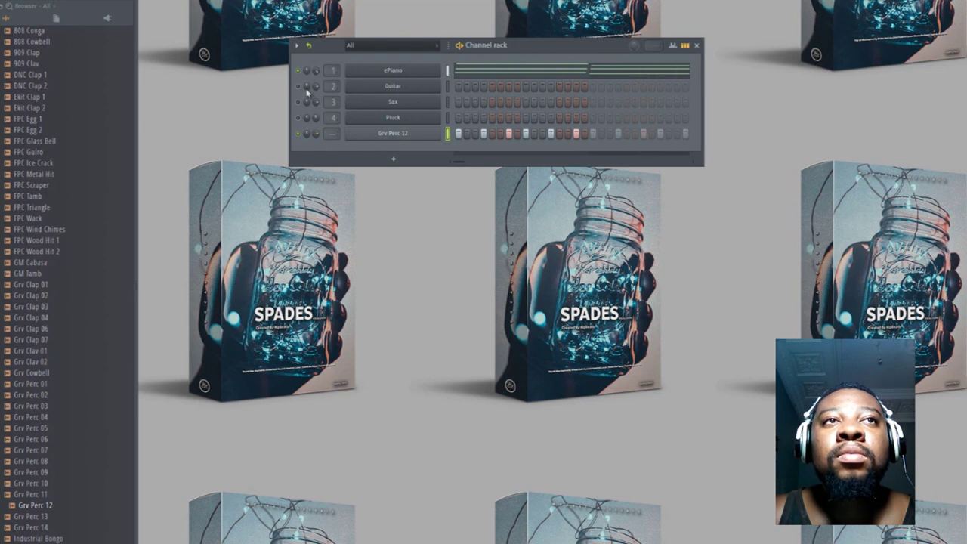
Open the Pluck channel's piano roll and place a short F6 note midway through bar 1
{"action": "right_click", "coordinate": [396, 119]}
{"action": "left_click", "coordinate": [464, 119]}
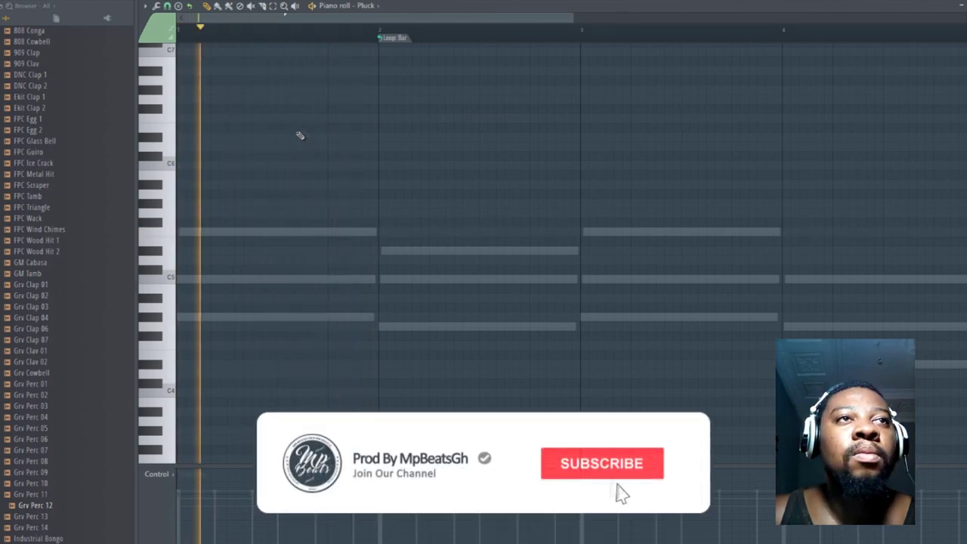
{"action": "left_click", "coordinate": [245, 118]}
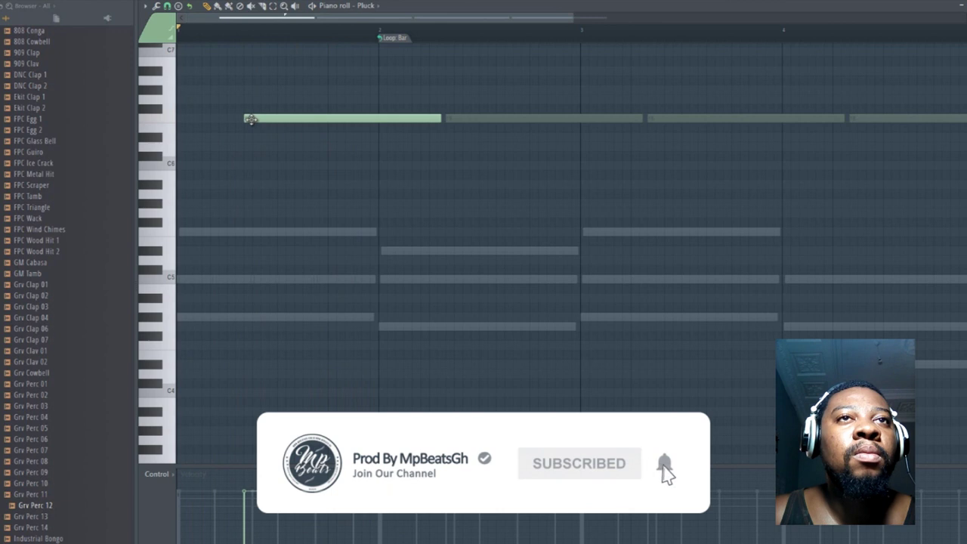
{"action": "key", "text": "space"}
{"action": "right_click", "coordinate": [275, 120]}
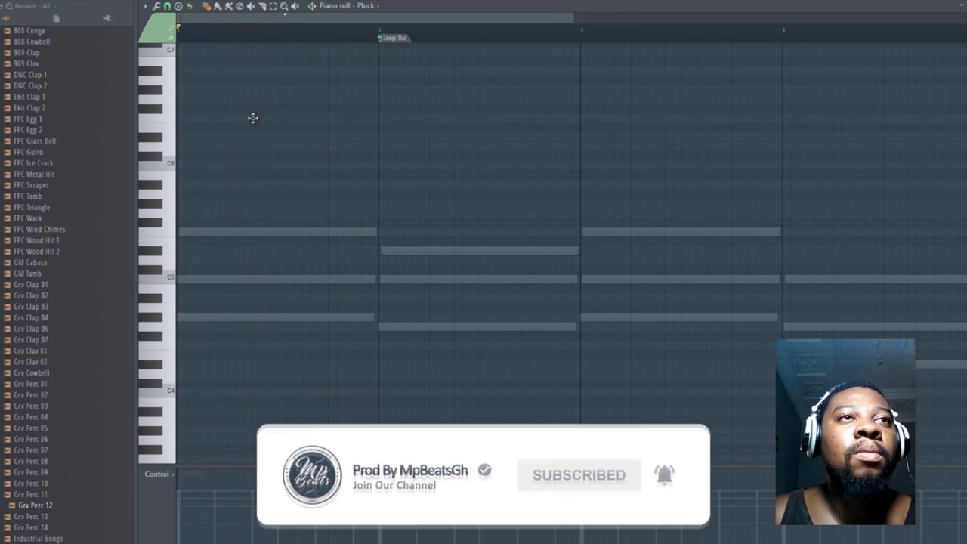
{"action": "left_click", "coordinate": [256, 120]}
{"action": "left_click_drag", "start_coordinate": [311, 129], "coordinate": [276, 130]}
Turn off the Pluck channel's bar looping, add short C6 and G5 notes below the F6 note, and audition them
{"action": "right_click", "coordinate": [391, 38]}
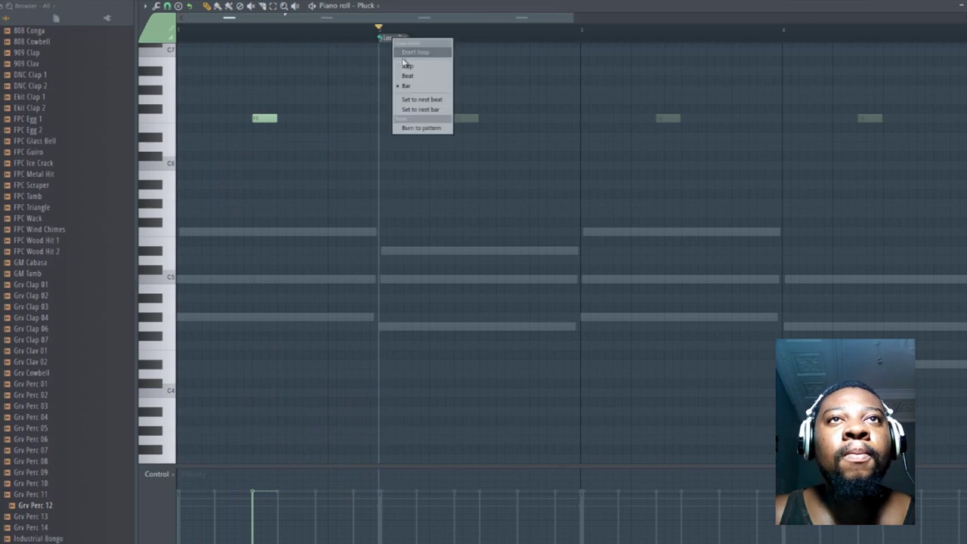
{"action": "left_click", "coordinate": [399, 81]}
{"action": "left_click", "coordinate": [254, 165]}
{"action": "left_click", "coordinate": [256, 204]}
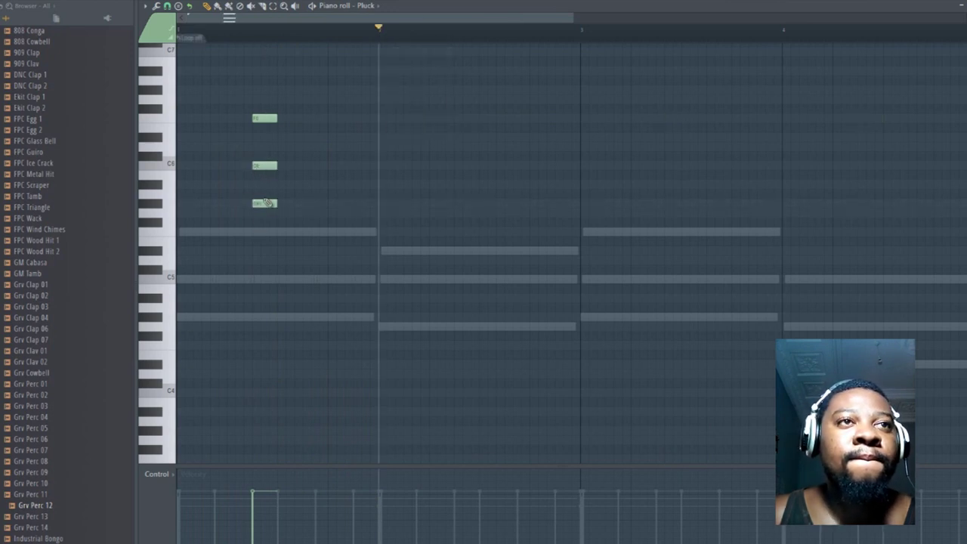
{"action": "left_click_drag", "start_coordinate": [260, 203], "coordinate": [261, 212]}
{"action": "key", "text": "space"}
{"action": "key", "text": "space"}
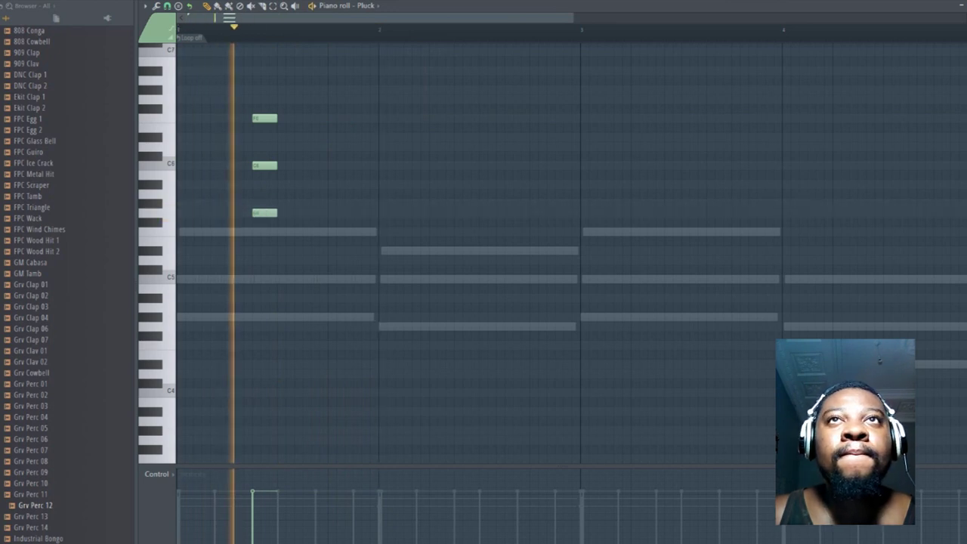
Audition the bar 1 pluck notes and replace them with short F5, C5 and G#4 notes matching the electric piano chord
{"action": "key", "text": "F6"}
{"action": "key", "text": "space"}
{"action": "key", "text": "space"}
{"action": "key", "text": "F6"}
{"action": "key", "text": "space"}
{"action": "left_click", "coordinate": [265, 137]}
{"action": "left_click_drag", "start_coordinate": [265, 139], "coordinate": [264, 138]}
{"action": "right_click", "coordinate": [266, 167]}
{"action": "right_click", "coordinate": [265, 213]}
{"action": "left_click", "coordinate": [261, 231]}
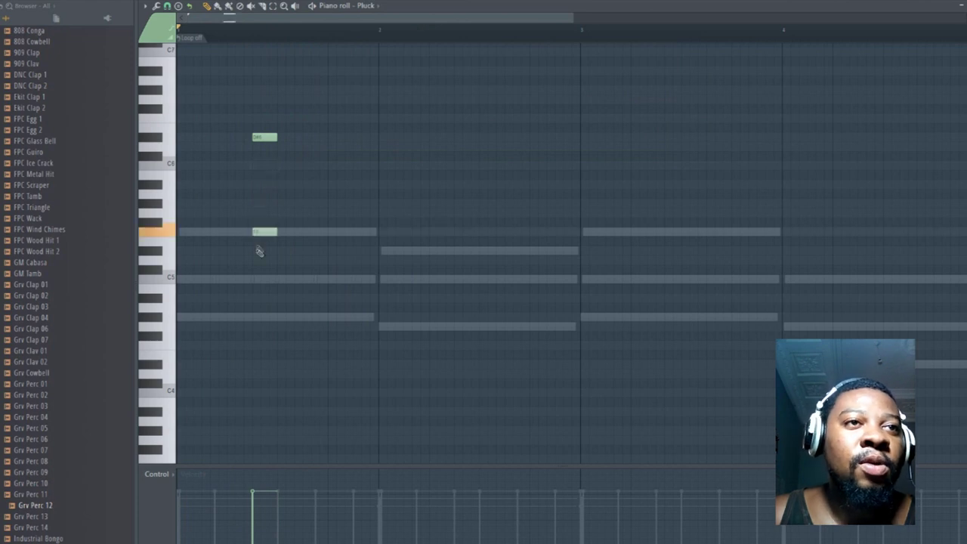
{"action": "left_click", "coordinate": [254, 317]}
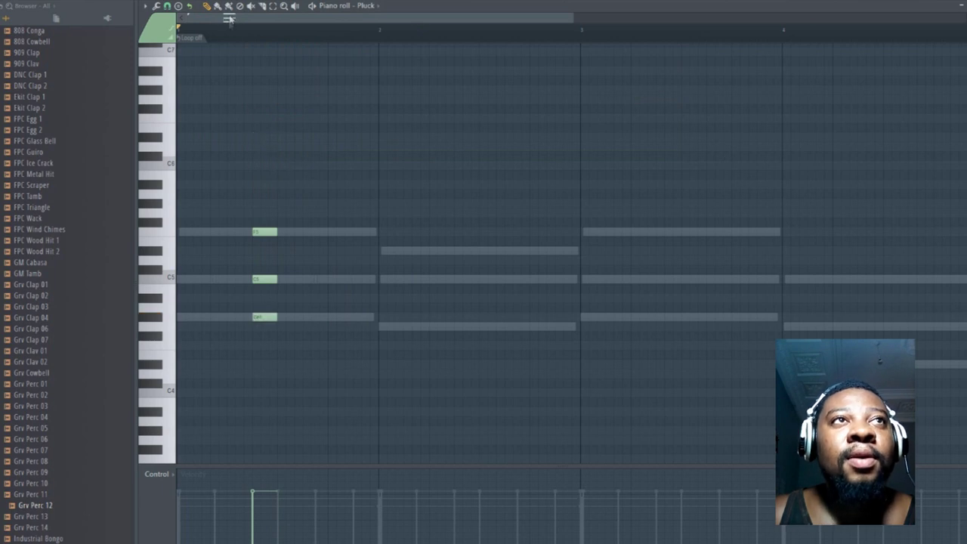
Raise the whole bar 1 pluck chord by one octave to G#5, C6 and F6, and play it back
{"action": "left_click_drag", "start_coordinate": [302, 397], "coordinate": [225, 208]}
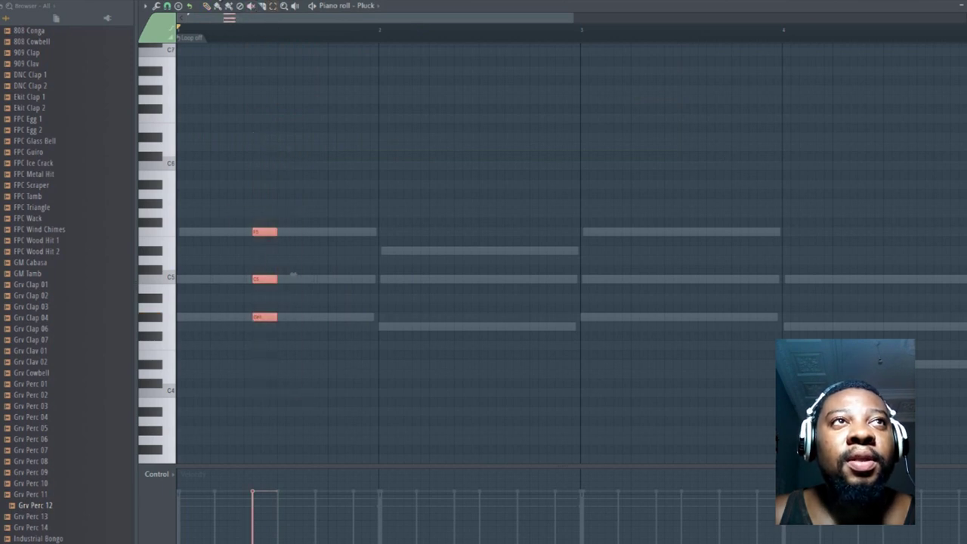
{"action": "scroll", "coordinate": [248, 232], "scroll_direction": "up", "scroll_amount": 3}
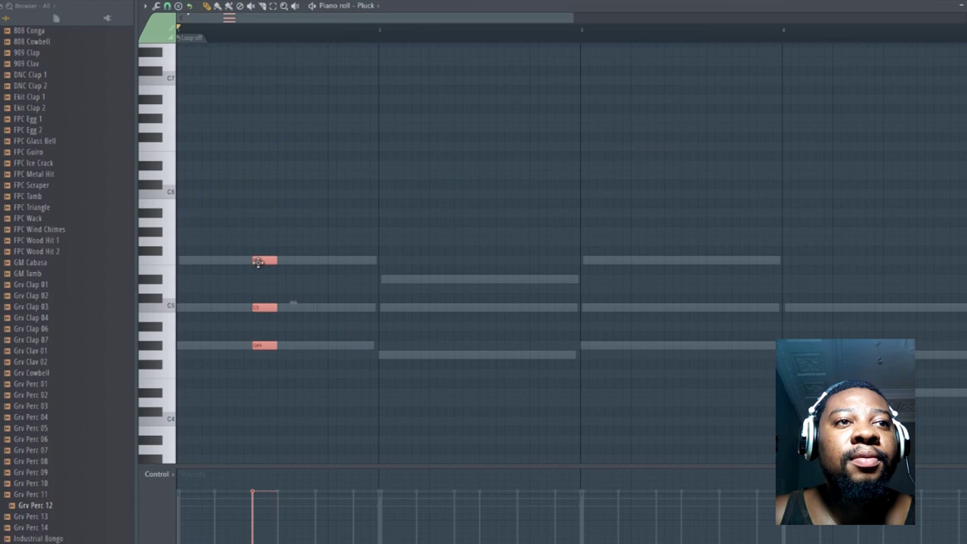
{"action": "left_click_drag", "start_coordinate": [261, 246], "coordinate": [261, 148]}
{"action": "key", "text": "space"}
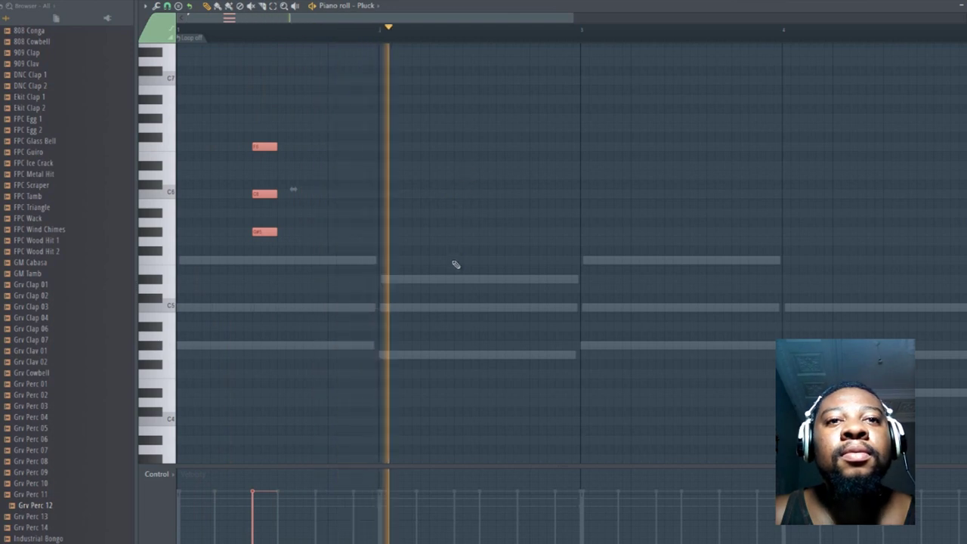
{"action": "key", "text": "space"}
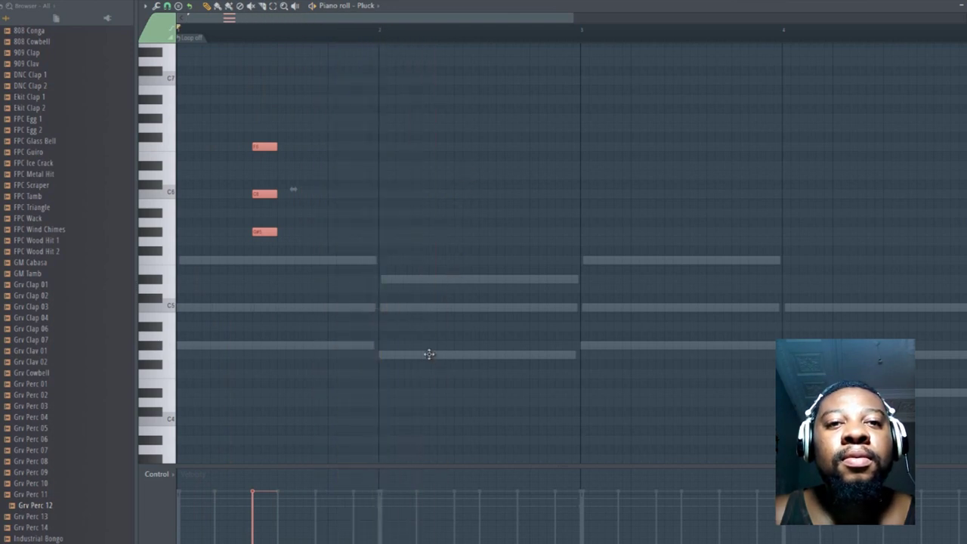
Add a short G5, C6 and D#6 pluck chord in bar 2, at the same position within the bar as bar 1's chord
{"action": "left_click", "coordinate": [431, 355]}
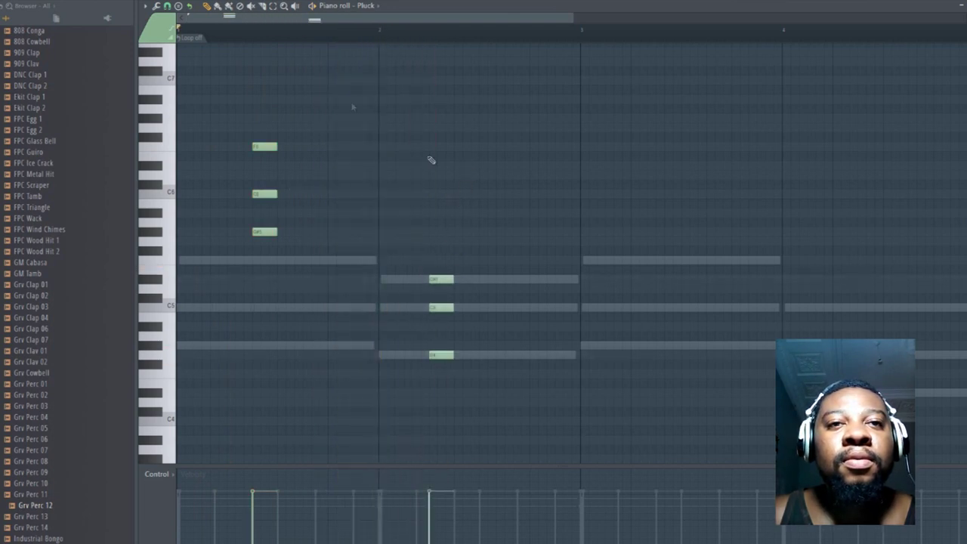
{"action": "left_click_drag", "start_coordinate": [428, 255], "coordinate": [459, 375]}
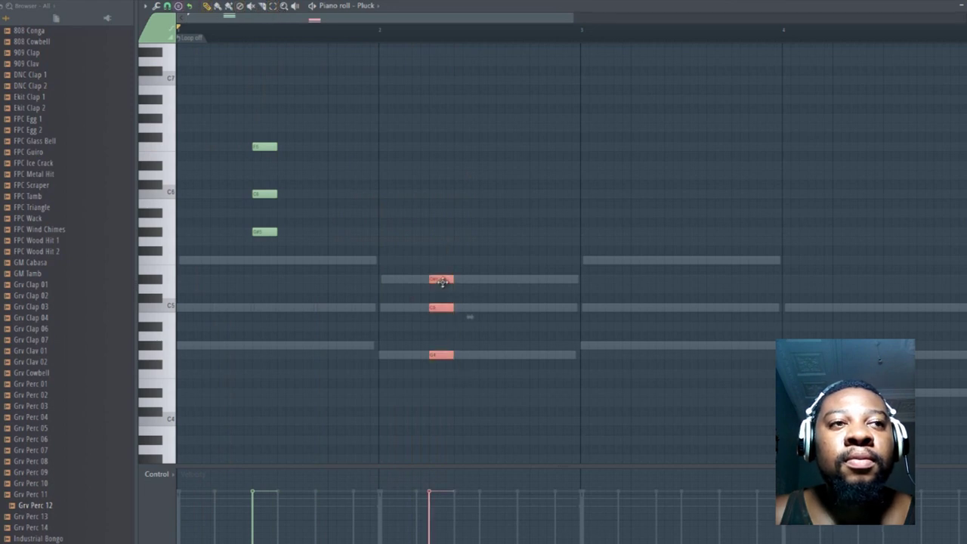
{"action": "left_click_drag", "start_coordinate": [442, 280], "coordinate": [465, 165]}
{"action": "key", "text": "space"}
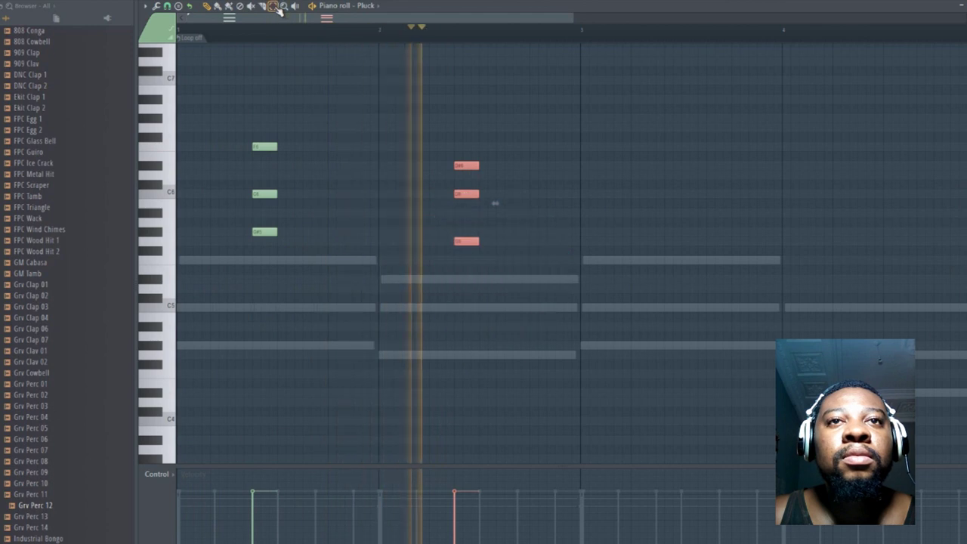
{"action": "key", "text": "space"}
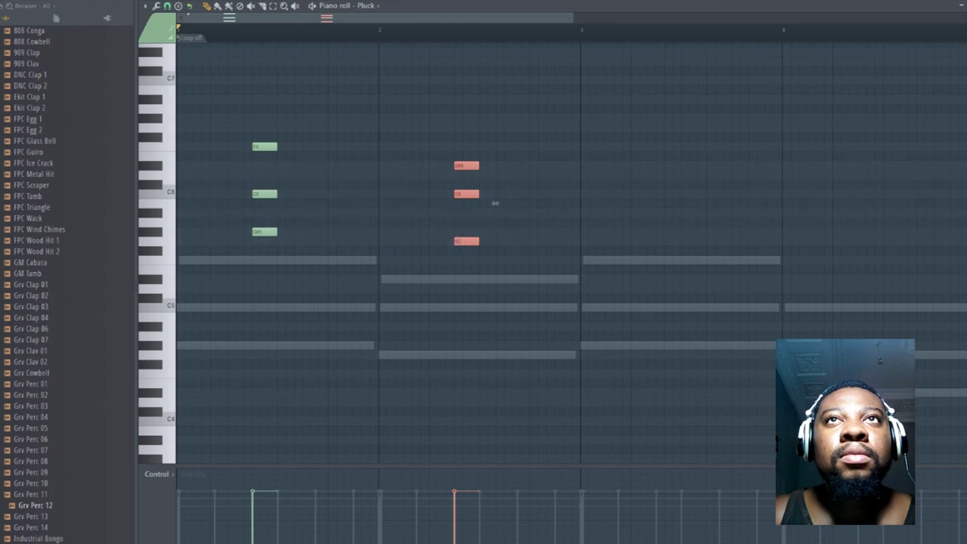
Audition the two pluck chords from the channel rack and view the Pluck channel's synth settings
{"action": "key", "text": "F6"}
{"action": "right_click", "coordinate": [299, 120]}
{"action": "left_click", "coordinate": [306, 124]}
{"action": "key", "text": "space"}
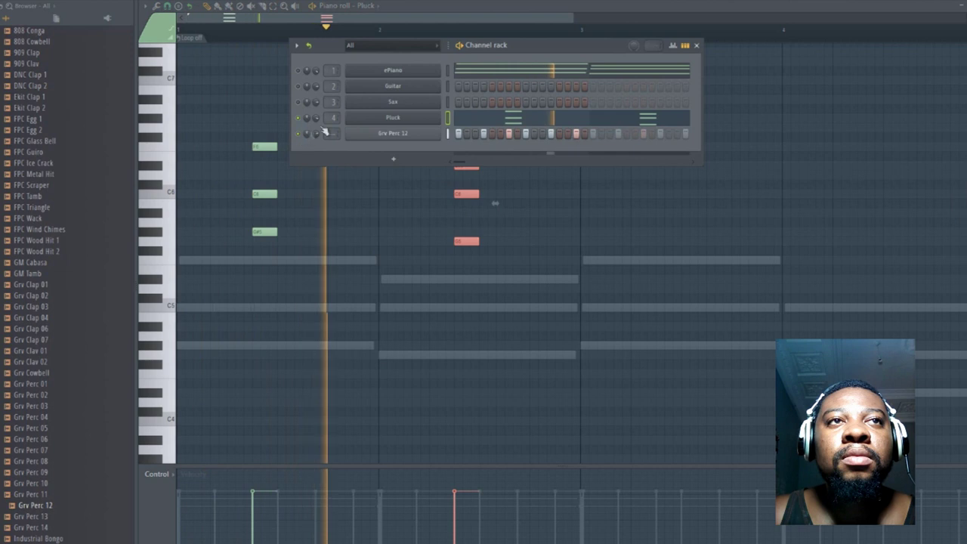
{"action": "left_click", "coordinate": [407, 119]}
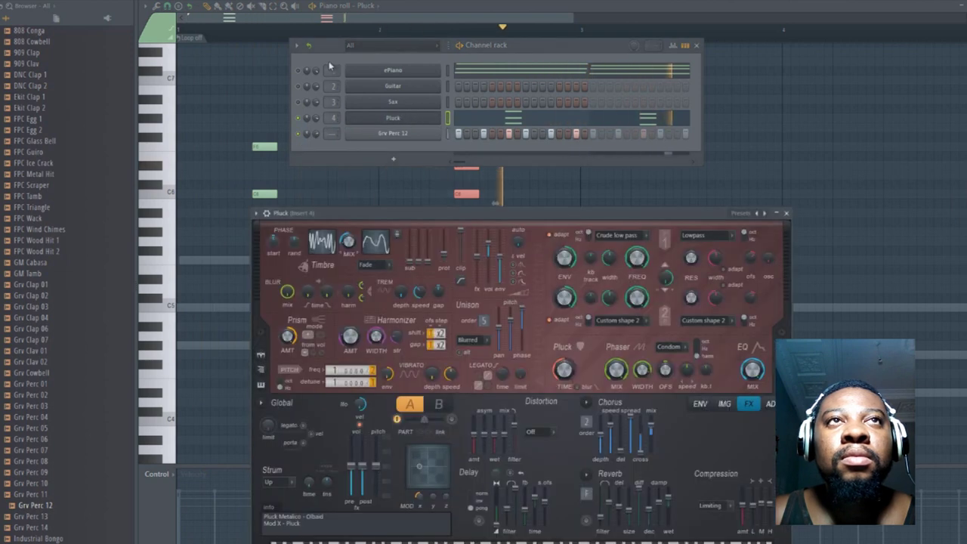
{"action": "left_click", "coordinate": [280, 22]}
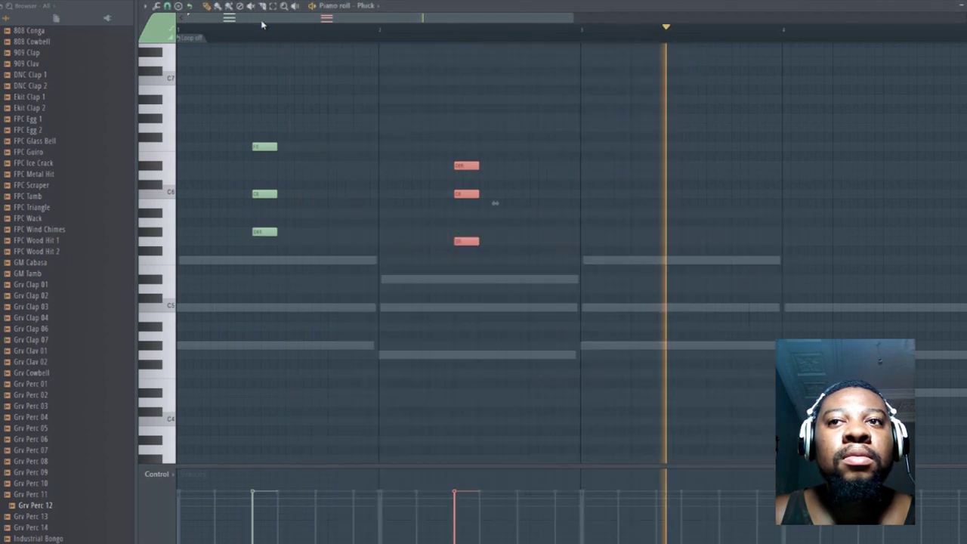
{"action": "key", "text": "space"}
Duplicate the pluck chords of bars 1 and 2 into bars 3 and 4
{"action": "left_click_drag", "start_coordinate": [231, 114], "coordinate": [520, 323]}
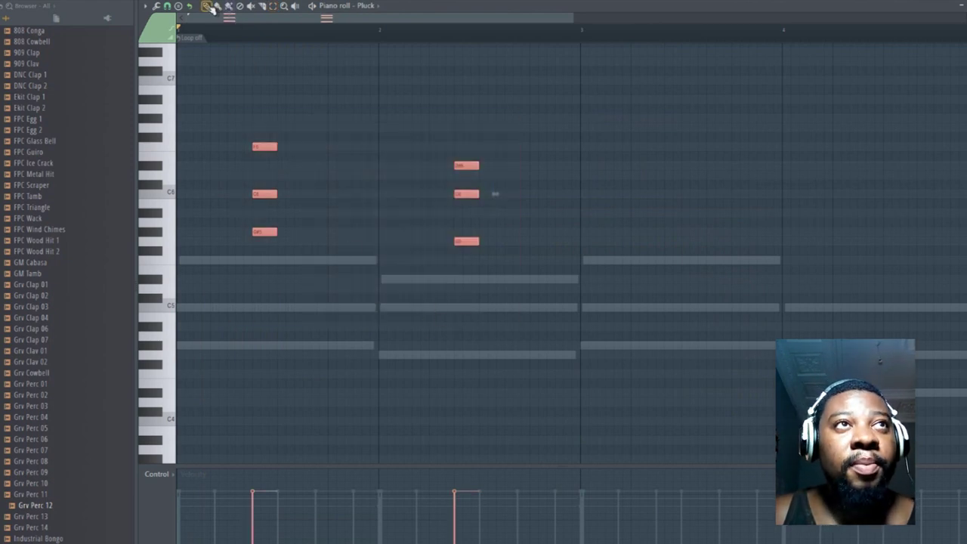
{"action": "left_click_drag", "start_coordinate": [352, 154], "coordinate": [662, 187]}
{"action": "left_click", "coordinate": [895, 296], "text": "ctrl"}
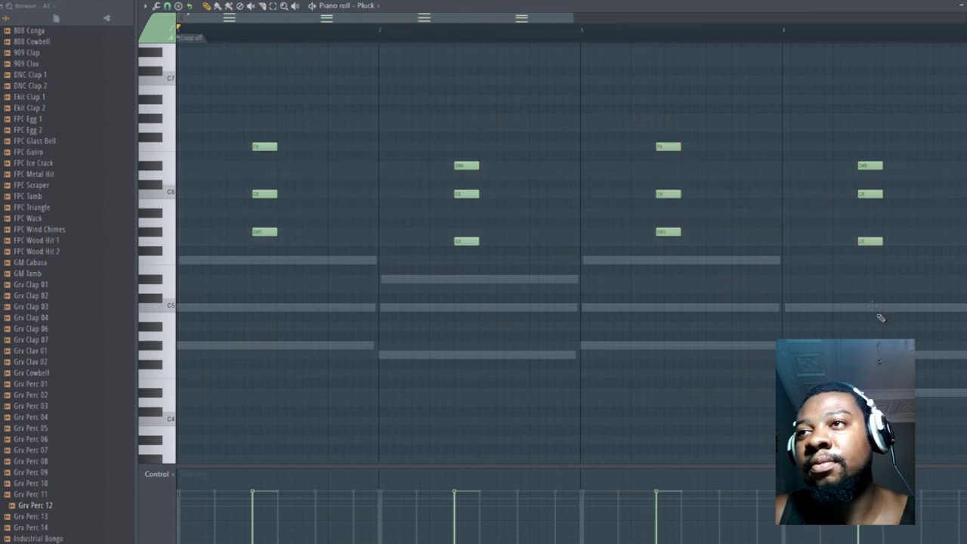
Replace the copied bar 4 pluck chord with D#5, G5 and C6, and play back the pattern
{"action": "right_click", "coordinate": [868, 195]}
{"action": "right_click", "coordinate": [870, 165]}
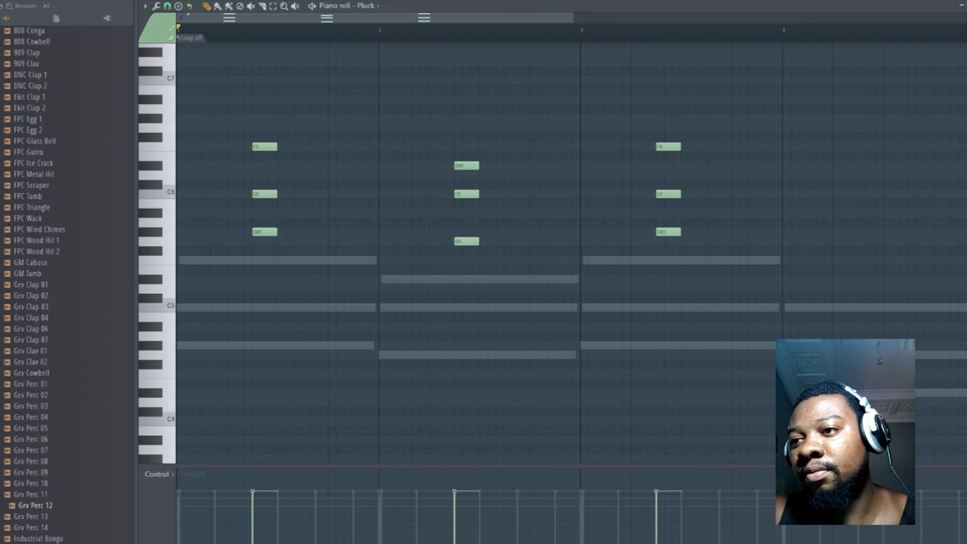
{"action": "left_click", "coordinate": [859, 307]}
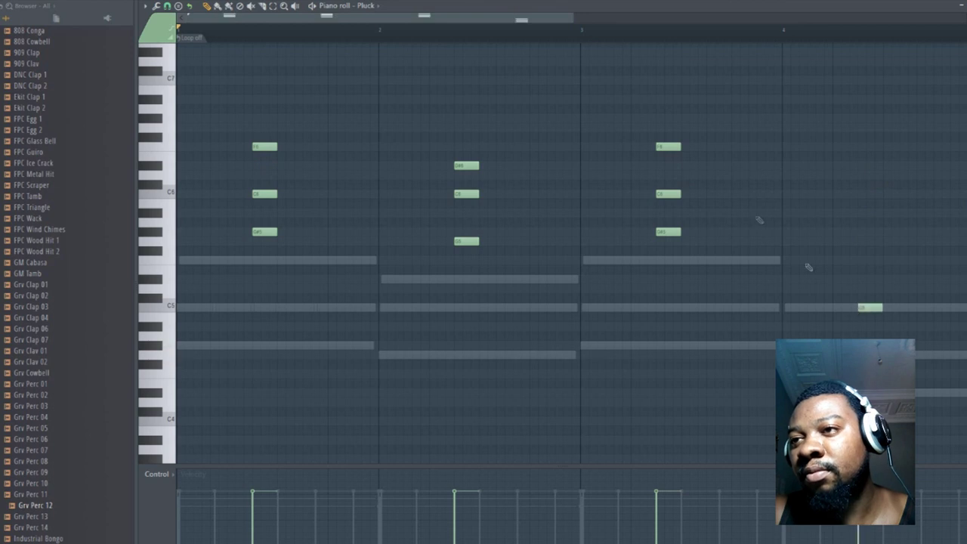
{"action": "left_click_drag", "start_coordinate": [845, 270], "coordinate": [889, 355]}
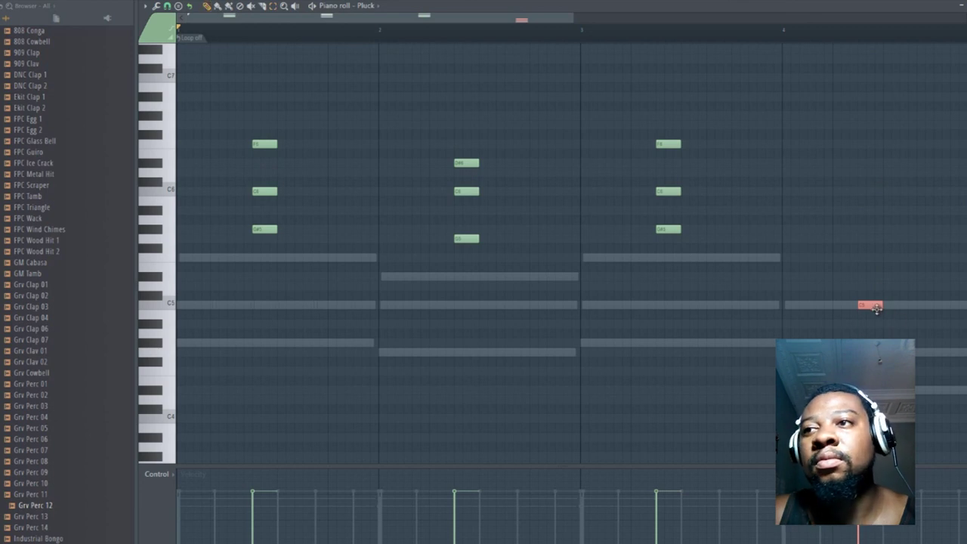
{"action": "left_click_drag", "start_coordinate": [875, 249], "coordinate": [876, 195]}
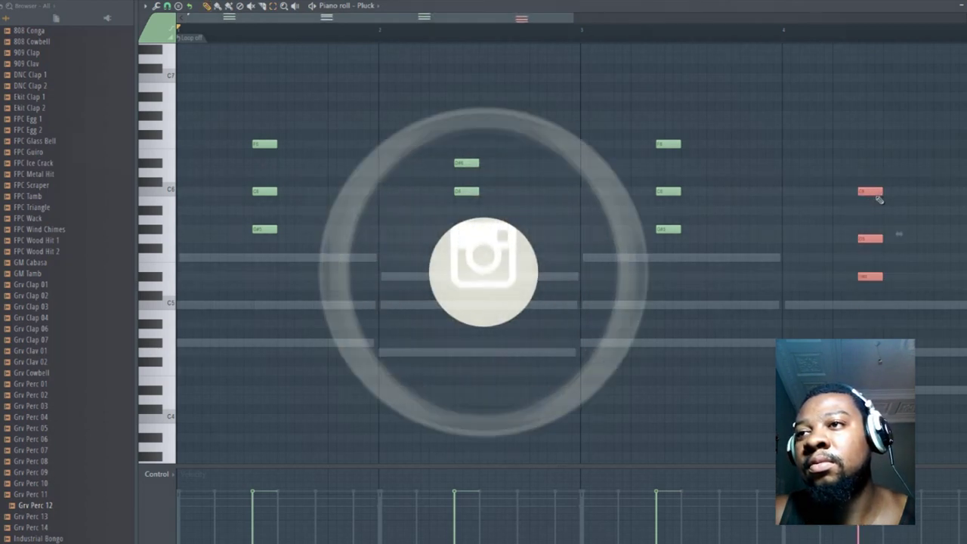
{"action": "key", "text": "space"}
{"action": "key", "text": "Escape"}
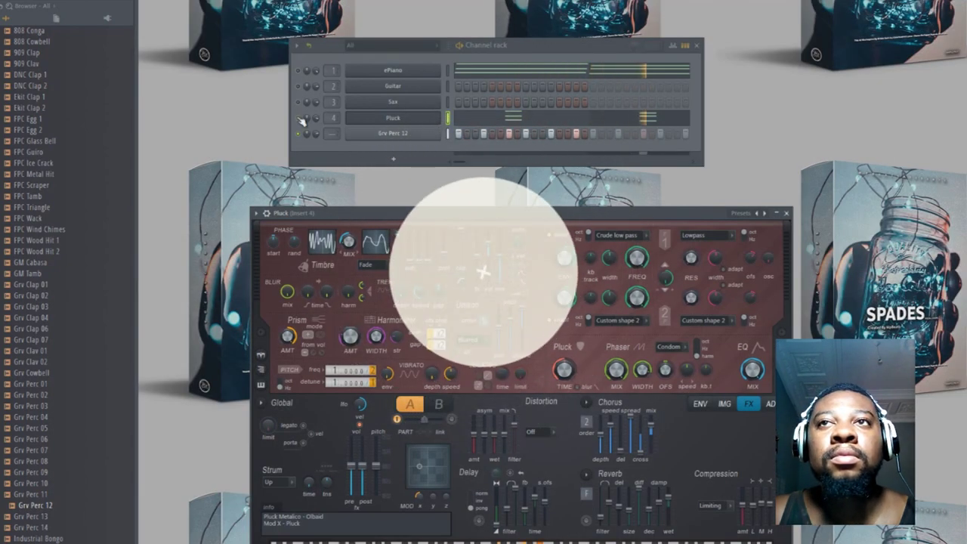
Solo the Pluck channel and browse the pluck presets of its synth
{"action": "right_click", "coordinate": [299, 119]}
{"action": "left_click", "coordinate": [315, 129]}
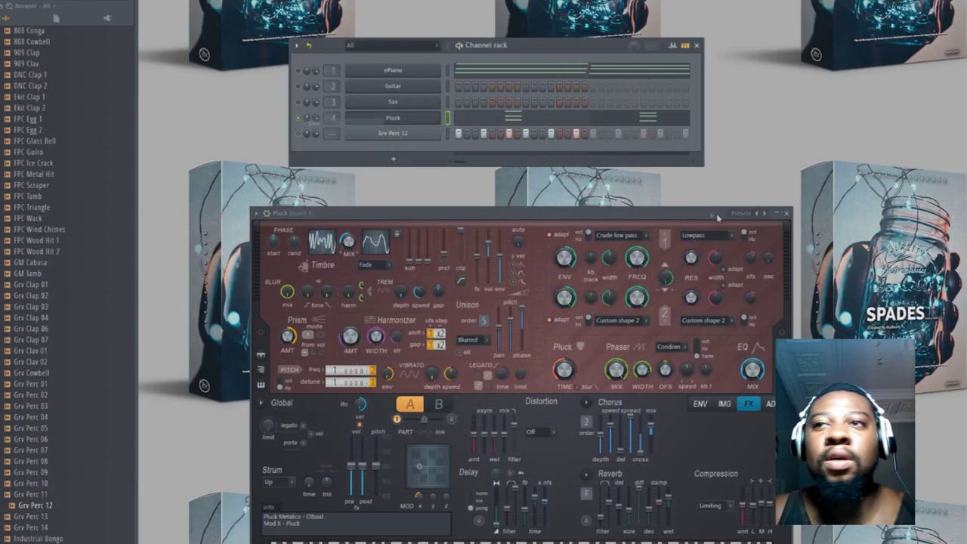
{"action": "left_click", "coordinate": [773, 216]}
{"action": "mouse_move", "coordinate": [927, 294]}
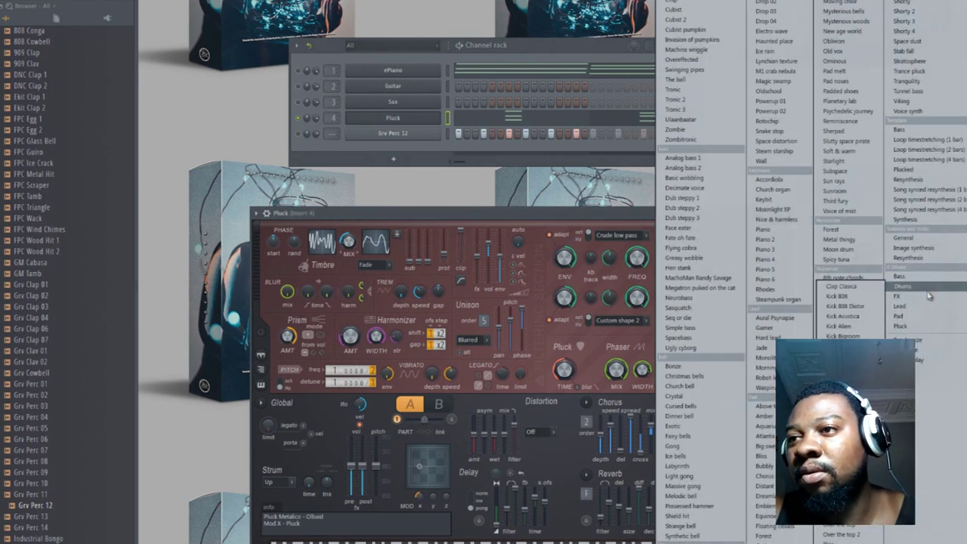
{"action": "mouse_move", "coordinate": [910, 327]}
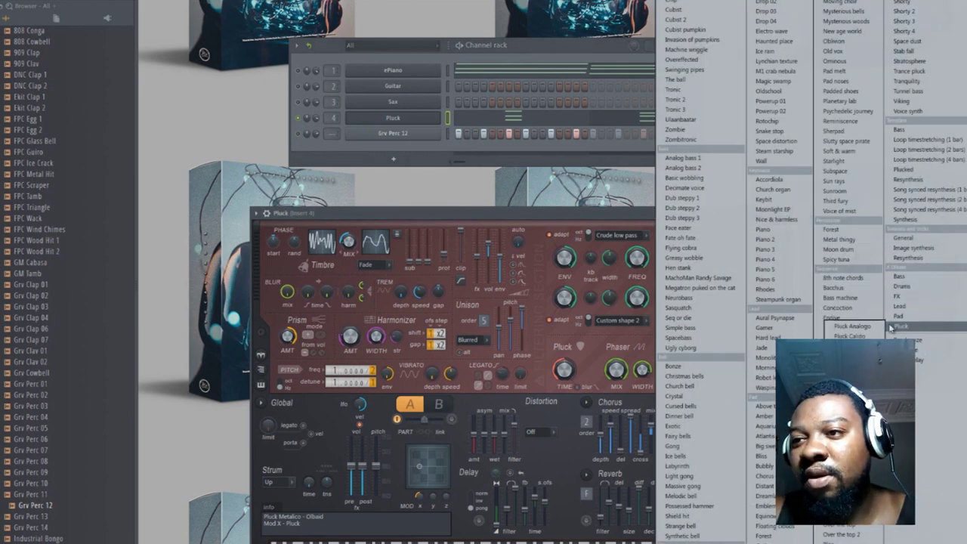
Replace the Pluck channel's instrument with Harmless and load the Pluck Kalimba preset
{"action": "right_click", "coordinate": [407, 123]}
{"action": "mouse_move", "coordinate": [533, 200]}
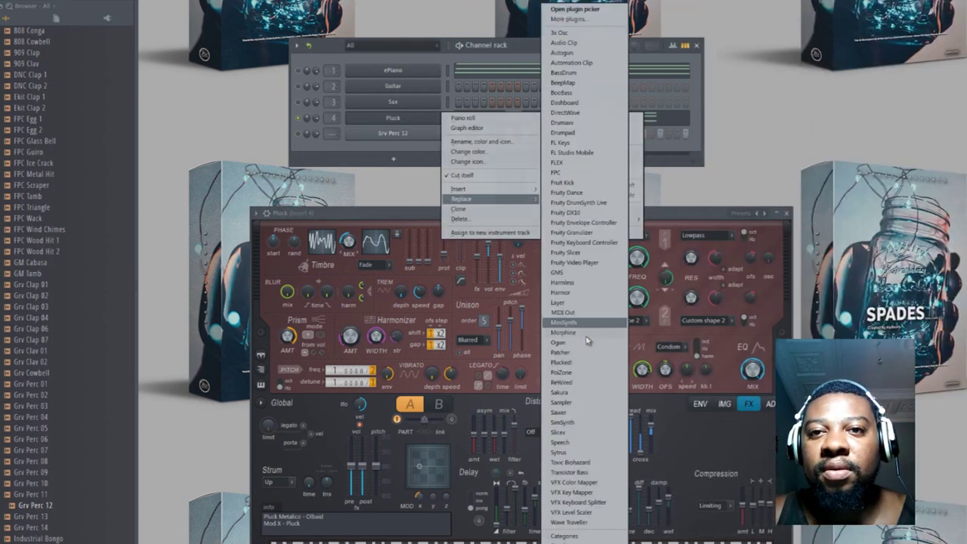
{"action": "left_click", "coordinate": [575, 284]}
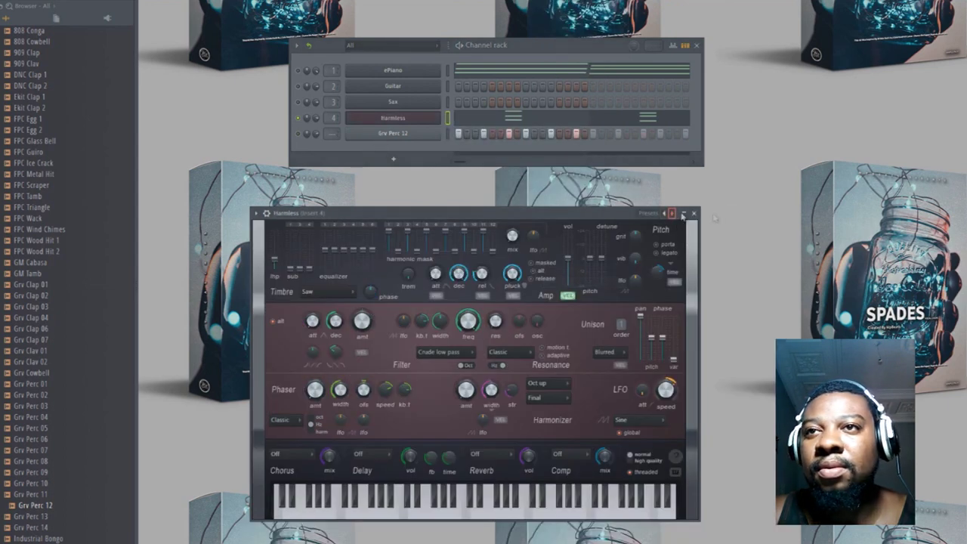
{"action": "left_click", "coordinate": [682, 215]}
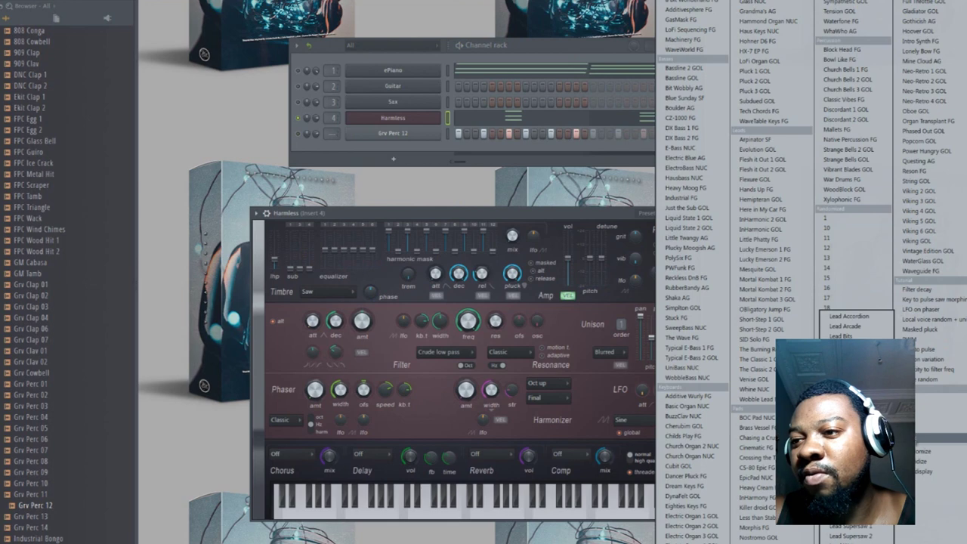
{"action": "mouse_move", "coordinate": [908, 428]}
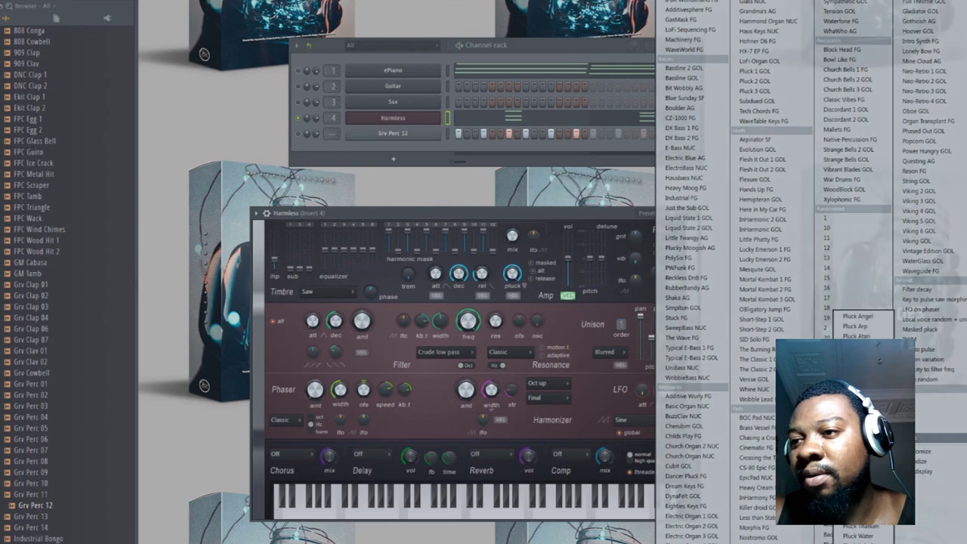
{"action": "left_click", "coordinate": [861, 421]}
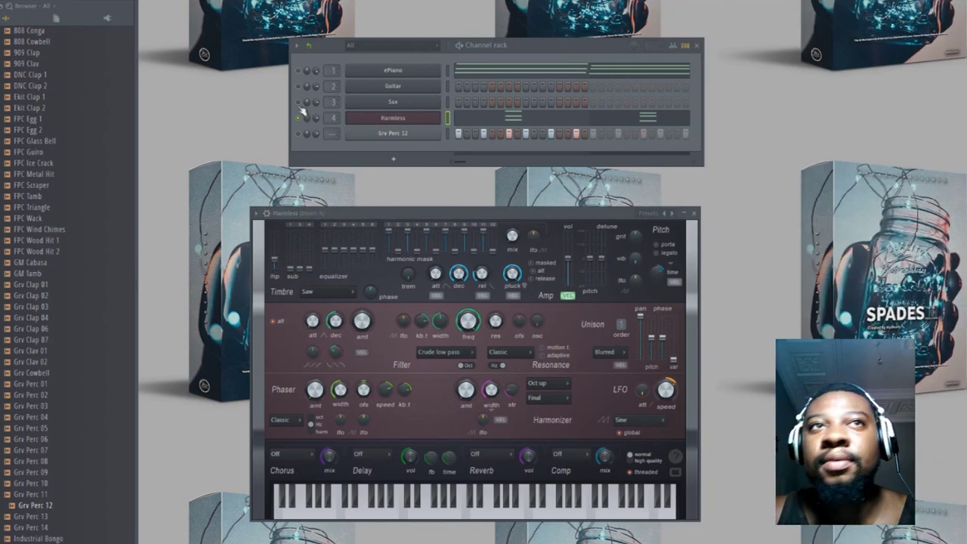
{"action": "left_click_drag", "start_coordinate": [316, 119], "coordinate": [319, 145]}
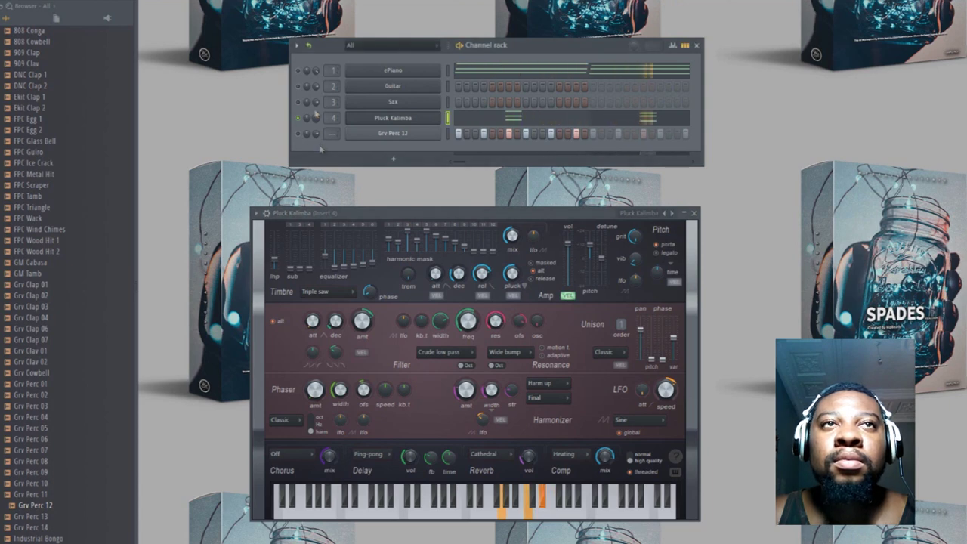
Cancel the channel solo so that all five channels are enabled
{"action": "right_click", "coordinate": [298, 71]}
{"action": "left_click", "coordinate": [308, 80]}
{"action": "right_click", "coordinate": [298, 70]}
{"action": "left_click", "coordinate": [307, 78]}
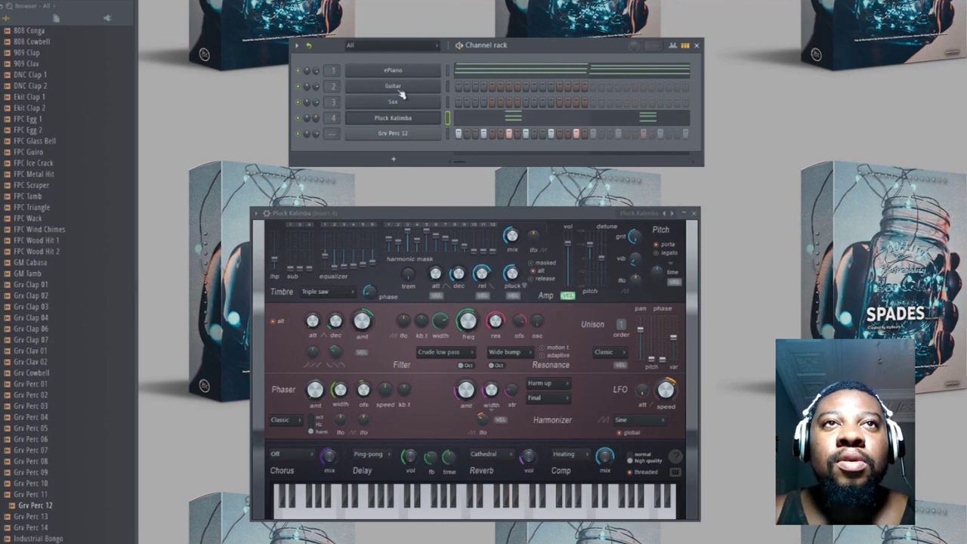
Check the Sax channel's instrument and open the Guitar channel's piano roll
{"action": "right_click", "coordinate": [438, 87]}
{"action": "left_click", "coordinate": [398, 101]}
{"action": "left_click_drag", "start_coordinate": [418, 108], "coordinate": [416, 134]}
{"action": "left_click", "coordinate": [321, 115]}
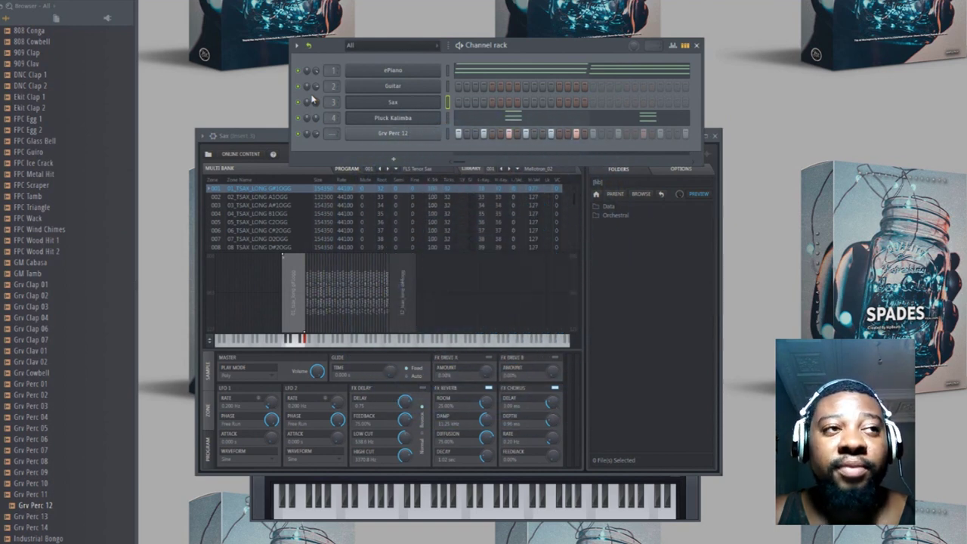
{"action": "right_click", "coordinate": [436, 85]}
{"action": "left_click", "coordinate": [453, 89]}
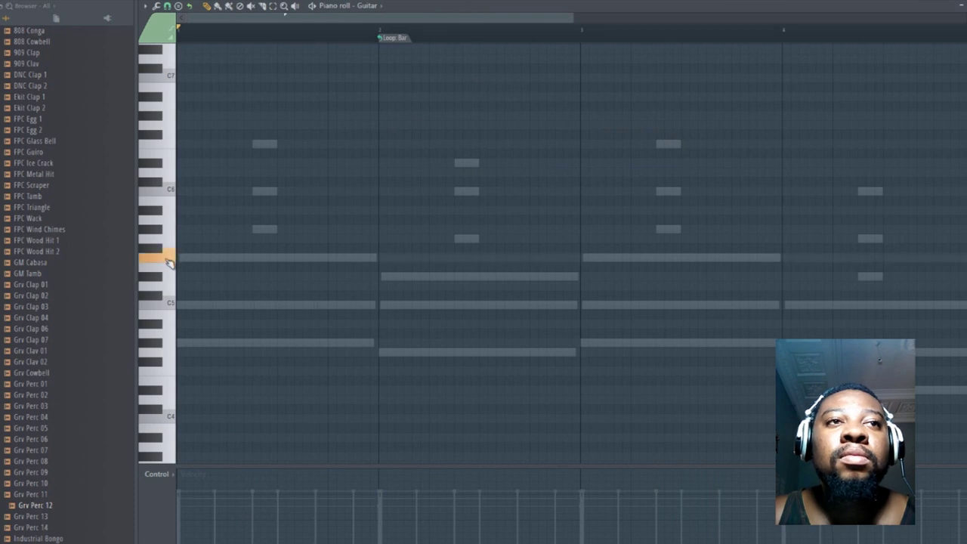
Place an F5 guitar note on beat 2 of bar 1 and shorten it to less than a sixteenth
{"action": "key", "text": "space"}
{"action": "key", "text": "space"}
{"action": "key", "text": "space"}
{"action": "left_click", "coordinate": [238, 259]}
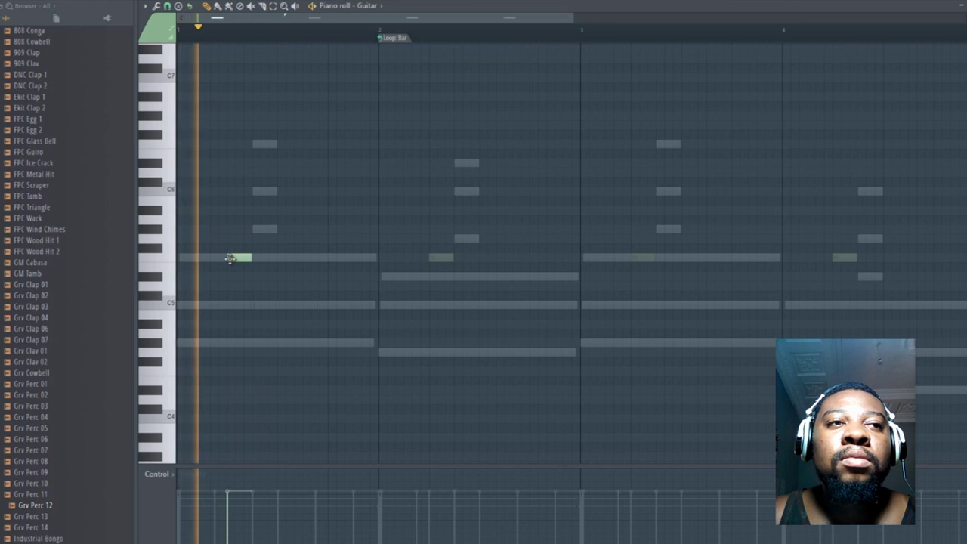
{"action": "key", "text": "space"}
{"action": "left_click_drag", "start_coordinate": [252, 258], "coordinate": [236, 258]}
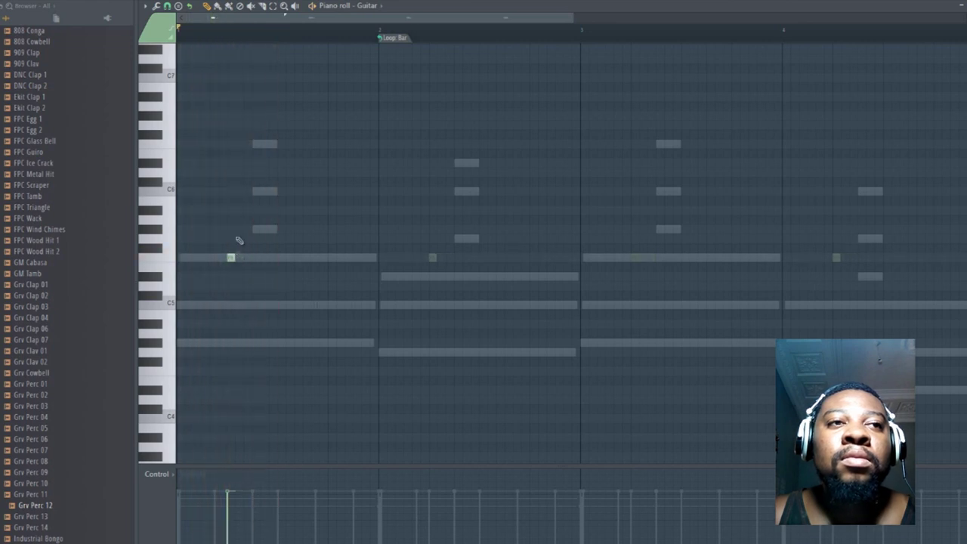
Turn off the Guitar channel's bar looping, and add a second short F5 just after the first and a G#5 on beat 4 of bar 1
{"action": "right_click", "coordinate": [382, 39]}
{"action": "left_click", "coordinate": [396, 55]}
{"action": "key", "text": "space"}
{"action": "left_click", "coordinate": [246, 259]}
{"action": "key", "text": "space"}
{"action": "left_click", "coordinate": [329, 257]}
{"action": "left_click", "coordinate": [331, 230]}
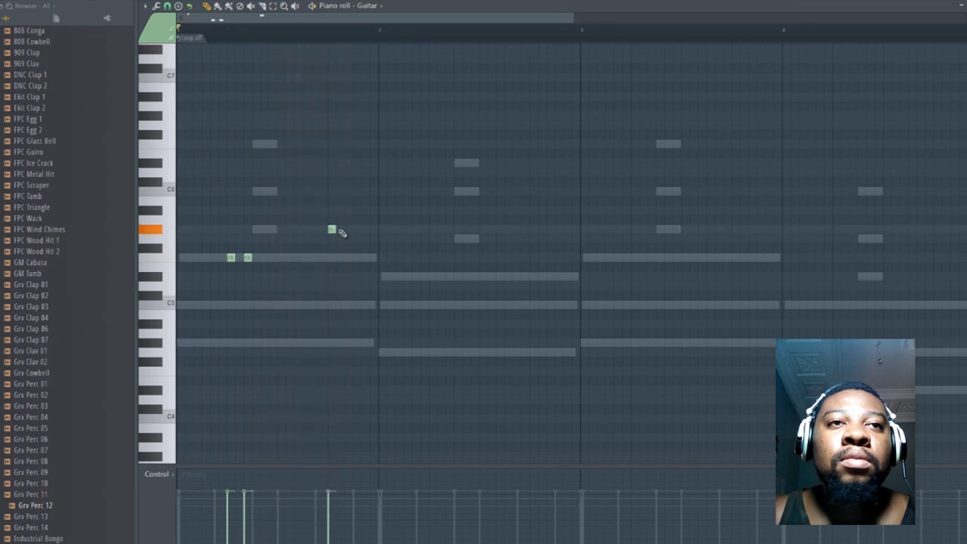
Add a second short G#5 just after the first in bar 1, and two short D#5 guitar notes on beat 2 of bar 2
{"action": "key", "text": "space"}
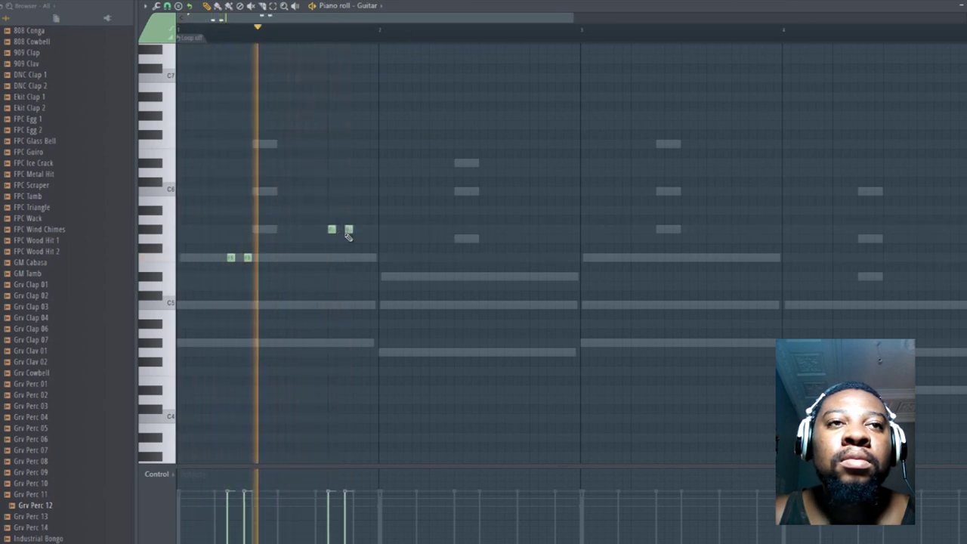
{"action": "key", "text": "space"}
{"action": "left_click", "coordinate": [407, 277]}
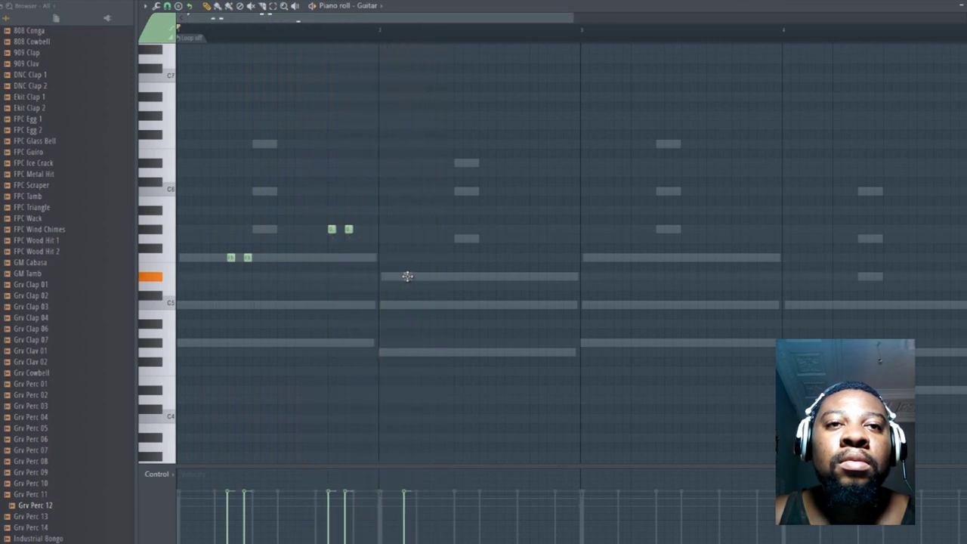
{"action": "left_click", "coordinate": [445, 277]}
{"action": "key", "text": "space"}
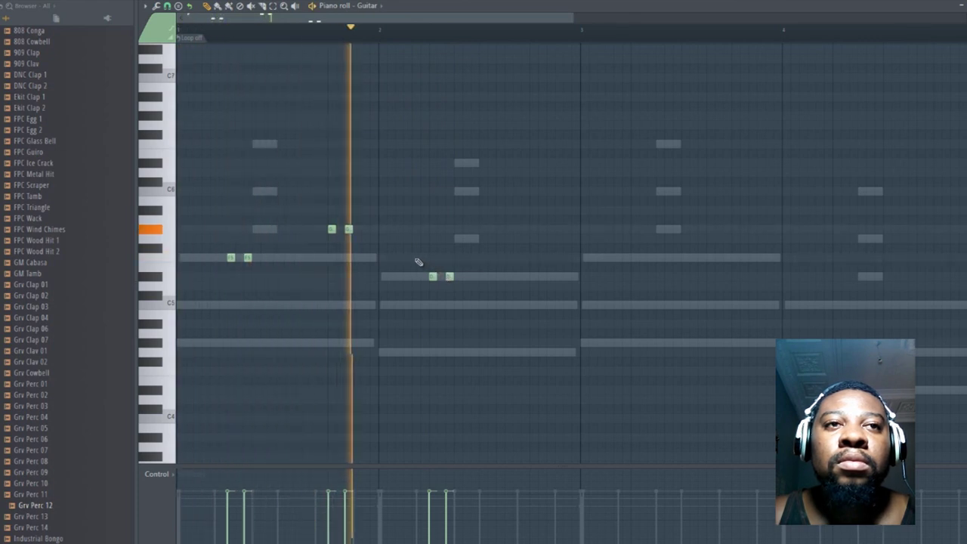
Add two more short D#5 guitar notes on beat 4 of bar 2, then play the pattern
{"action": "left_click", "coordinate": [533, 276]}
{"action": "key", "text": "space"}
{"action": "left_click", "coordinate": [550, 277]}
{"action": "key", "text": "space"}
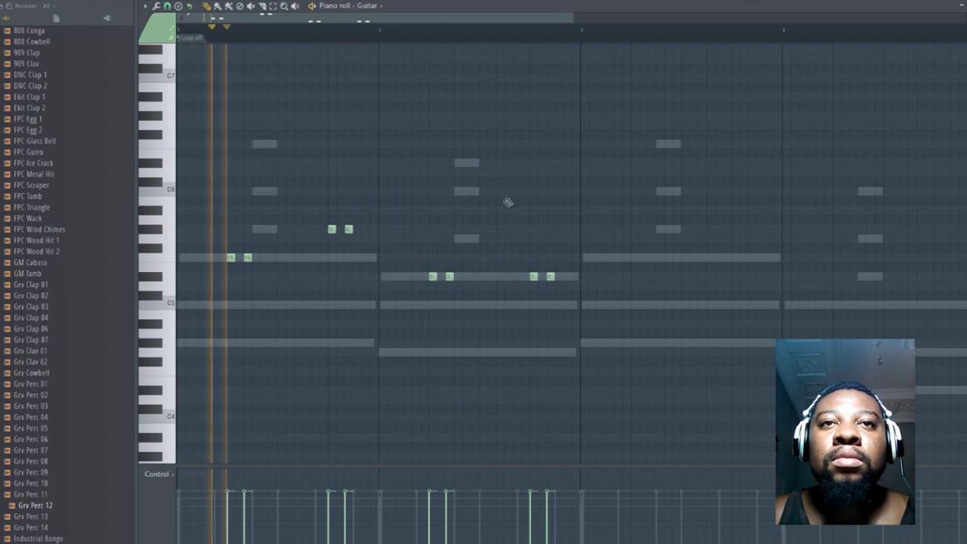
Add a short F6 before beat 4 of bar 1 and a short C6 before beat 2 of bar 2, shifting each slightly later
{"action": "left_click", "coordinate": [407, 191]}
{"action": "key", "text": "space"}
{"action": "key", "text": "space"}
{"action": "left_click", "coordinate": [304, 143]}
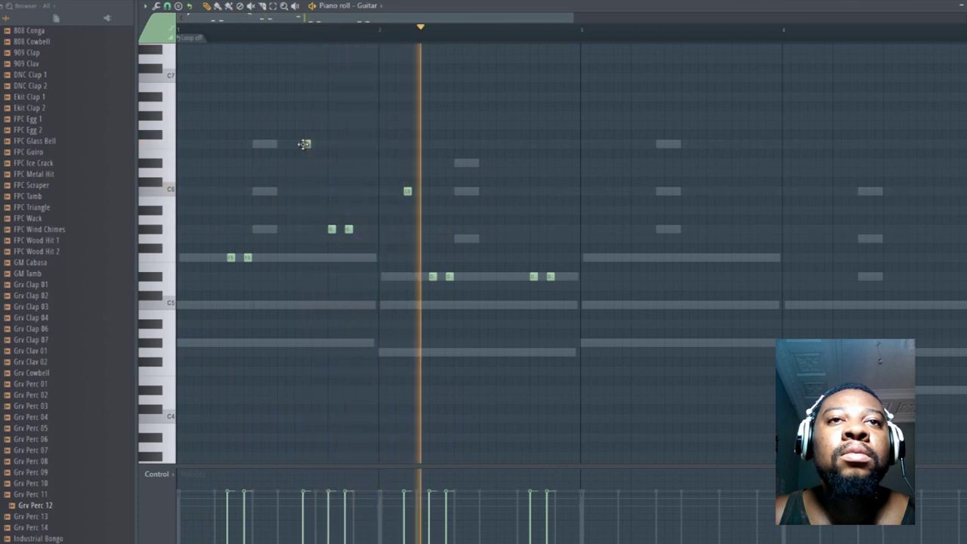
{"action": "key", "text": "space"}
{"action": "left_click_drag", "start_coordinate": [409, 192], "coordinate": [413, 193]}
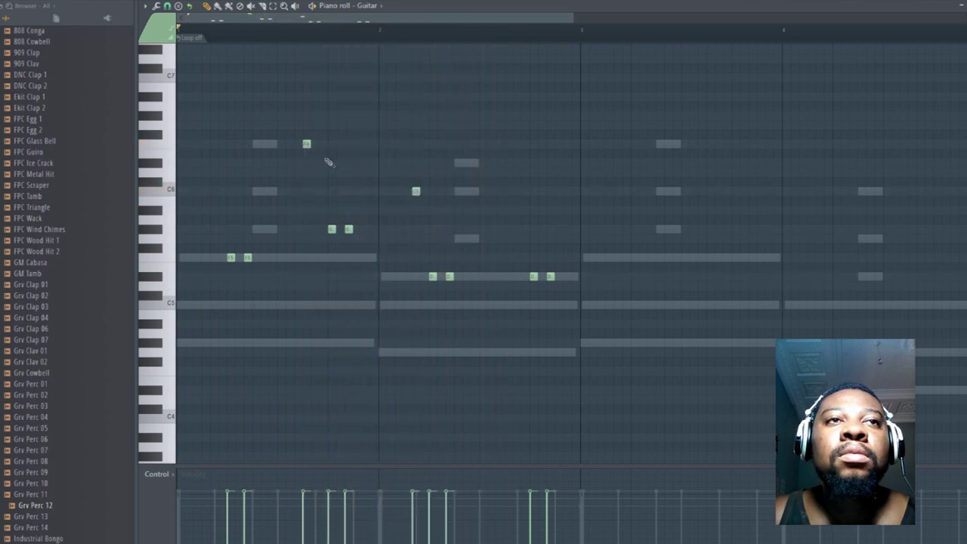
{"action": "left_click_drag", "start_coordinate": [305, 143], "coordinate": [314, 144]}
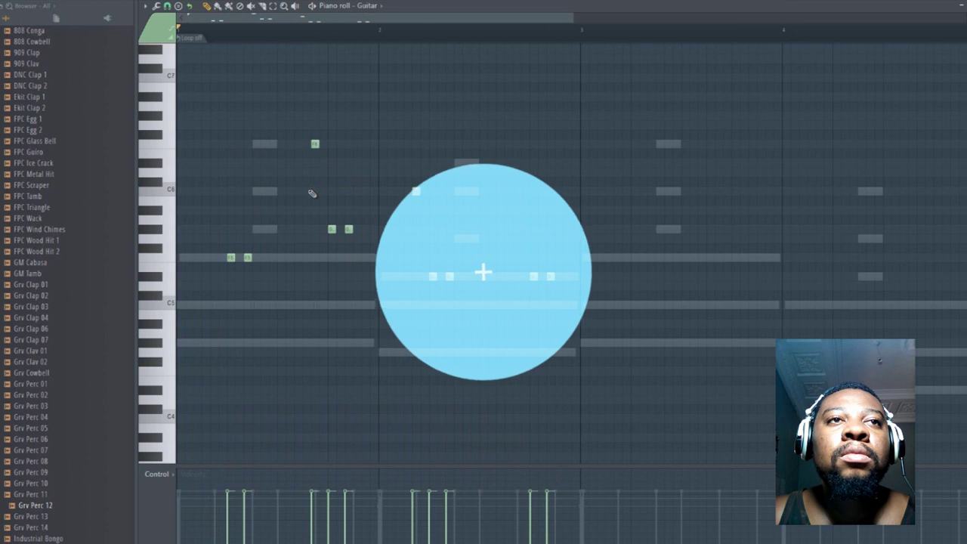
Layer a C6 under bar 1's F6, offset the F6 slightly later at reduced velocity, and nudge bar 2's C6 later
{"action": "left_click_drag", "start_coordinate": [310, 191], "coordinate": [321, 195]}
{"action": "left_click_drag", "start_coordinate": [316, 146], "coordinate": [322, 147]}
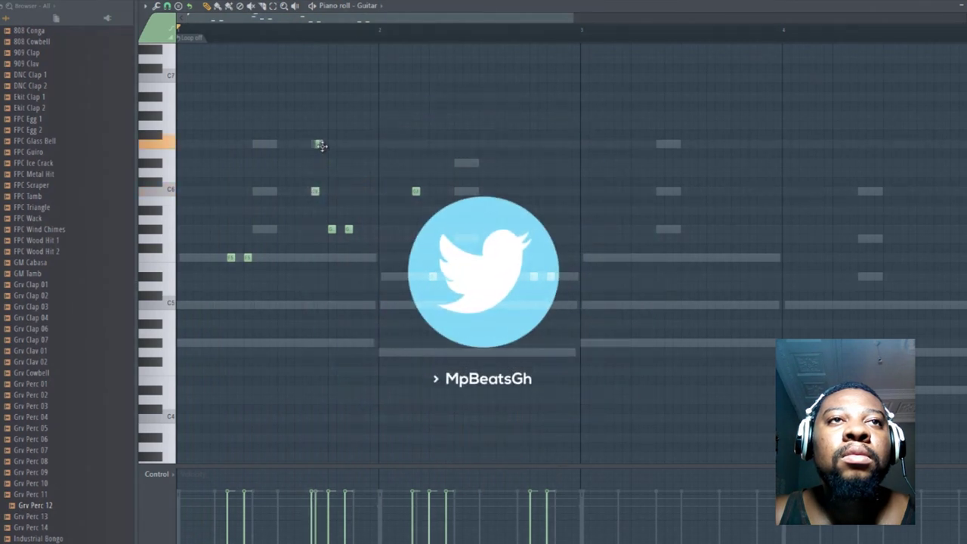
{"action": "key", "text": "space"}
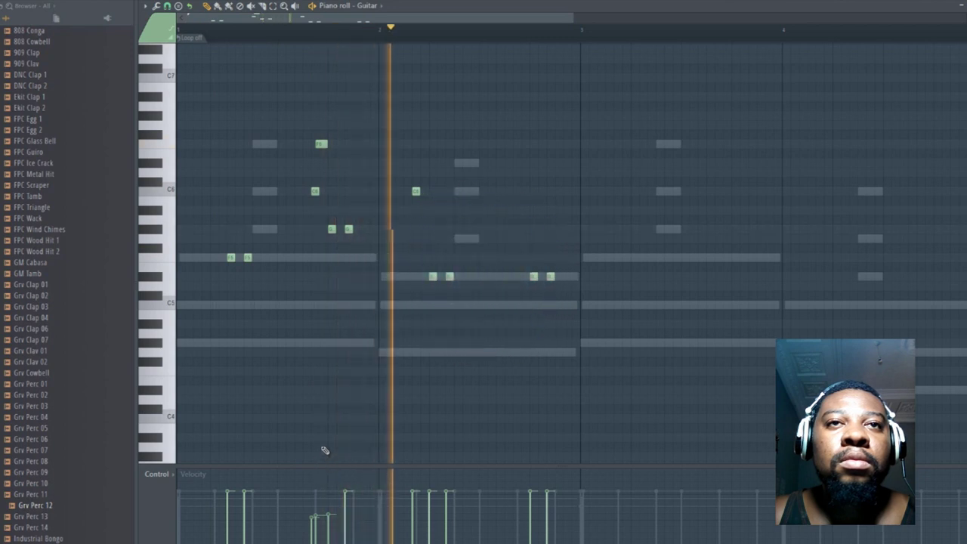
{"action": "left_click_drag", "start_coordinate": [415, 190], "coordinate": [424, 191]}
{"action": "key", "text": "space"}
Select all the guitar notes in bars 1 and 2, duplicate them into bars 3 and 4, and clear the selection
{"action": "key", "text": "e"}
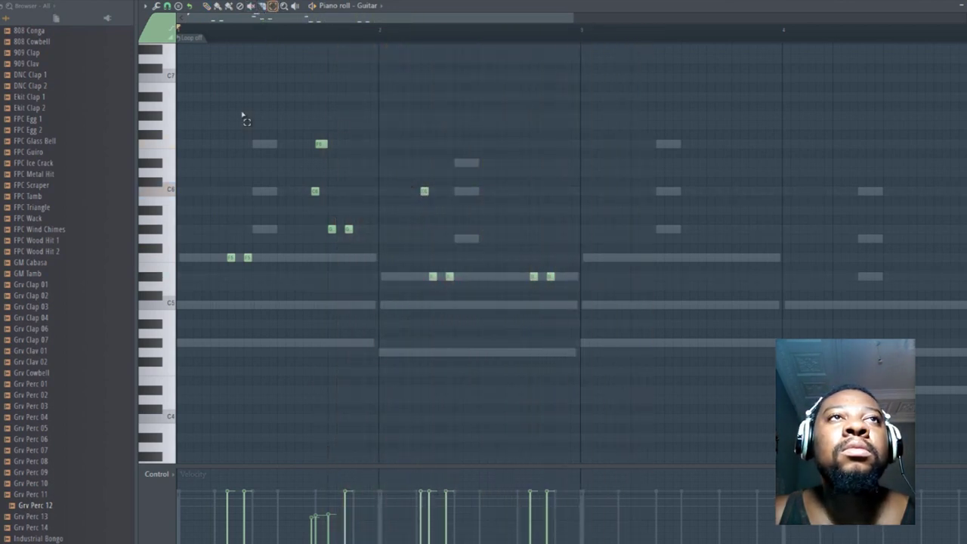
{"action": "left_click_drag", "start_coordinate": [165, 134], "coordinate": [174, 366]}
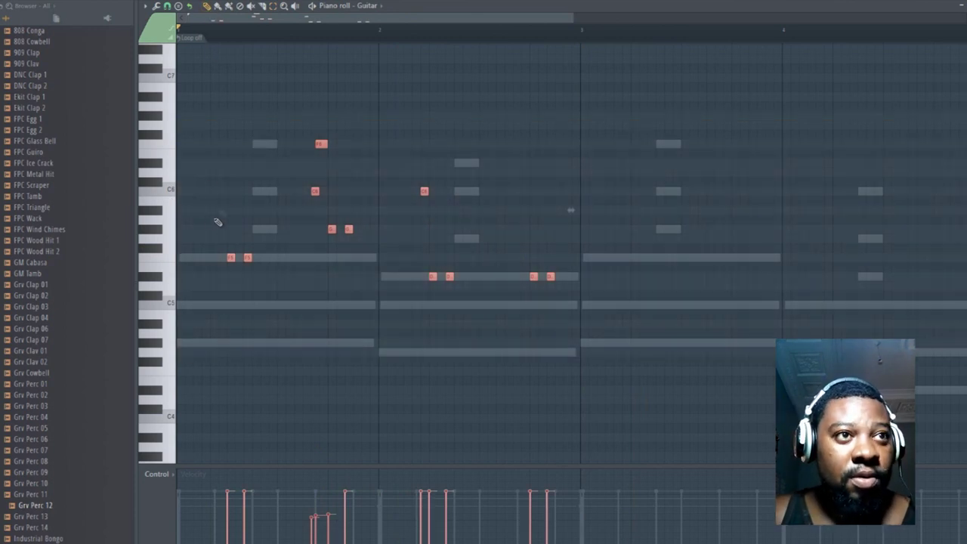
{"action": "left_click_drag", "start_coordinate": [230, 256], "coordinate": [636, 294]}
{"action": "left_click", "coordinate": [777, 296], "text": "ctrl"}
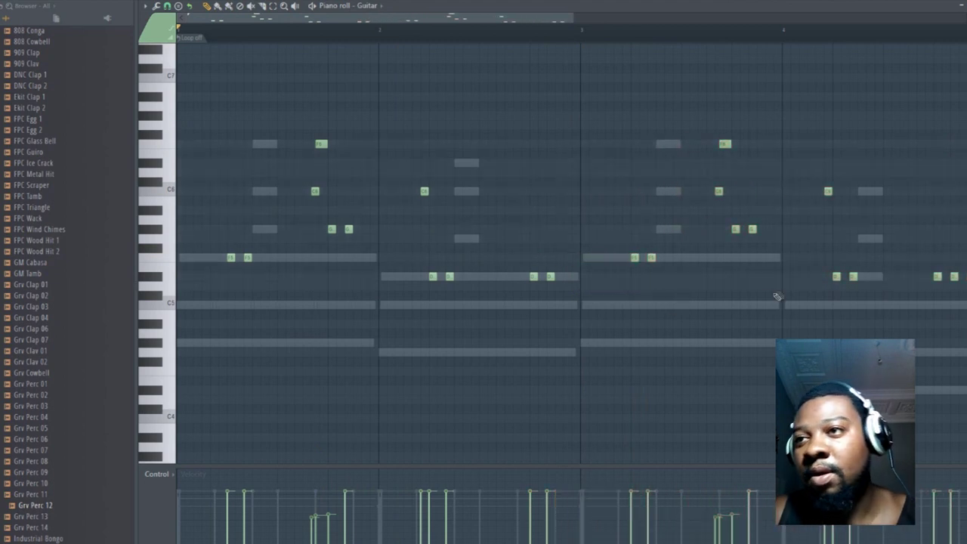
Lower the four short D#5 guitar notes in bar 4 to C5 and play the pattern
{"action": "left_click_drag", "start_coordinate": [837, 277], "coordinate": [836, 305]}
{"action": "left_click_drag", "start_coordinate": [937, 281], "coordinate": [940, 306]}
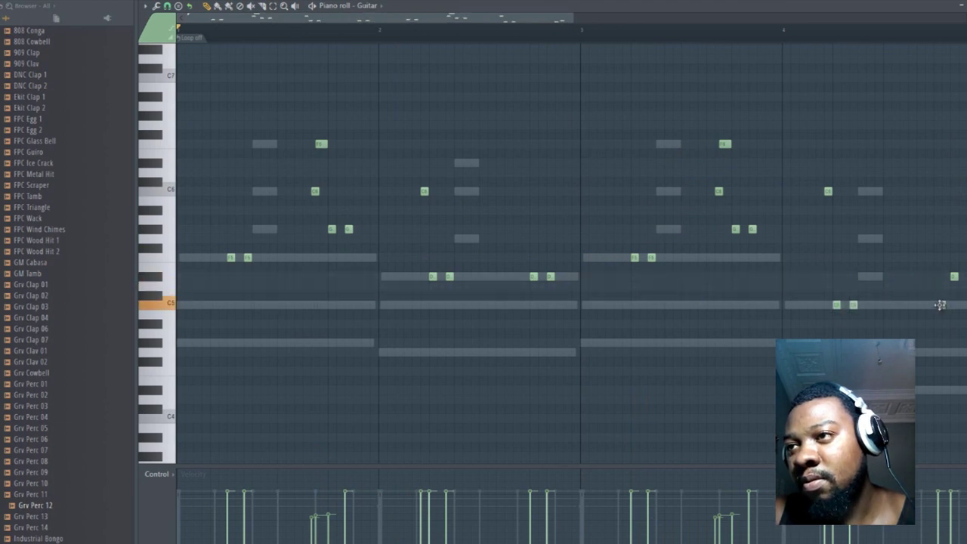
{"action": "left_click_drag", "start_coordinate": [953, 276], "coordinate": [953, 305]}
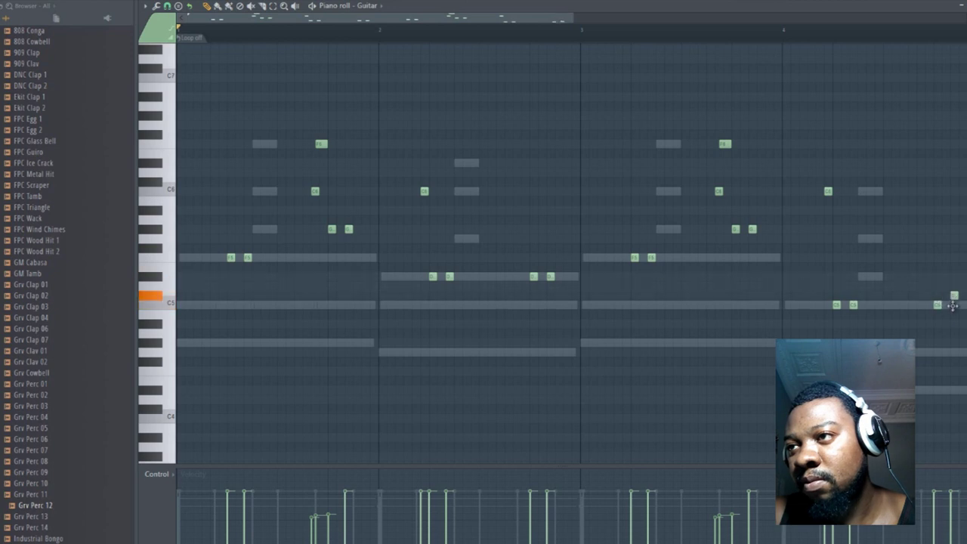
{"action": "key", "text": "space"}
Reopen the Guitar piano roll from the channel rack, add a short G#5 before beat 2 of bar 2, and lengthen the C6 above it
{"action": "key", "text": "F7"}
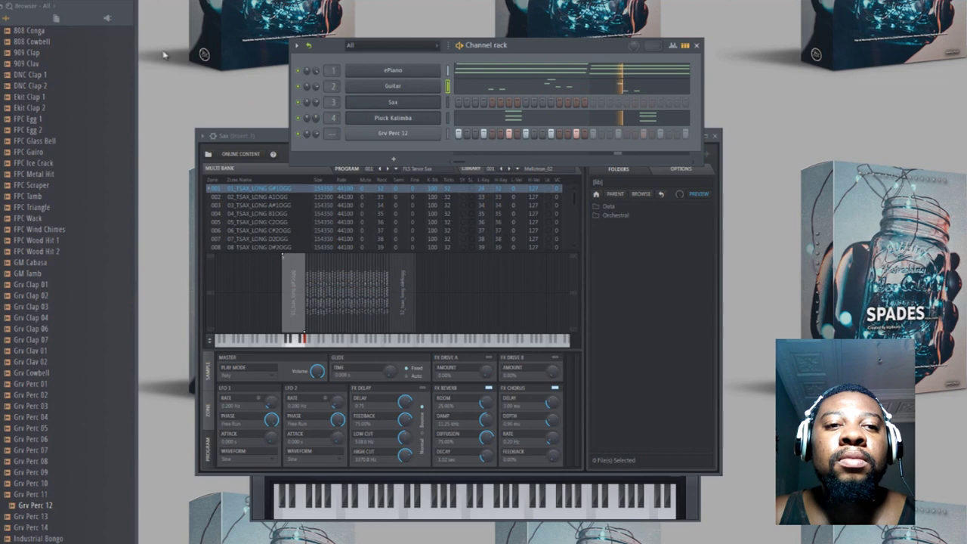
{"action": "right_click", "coordinate": [446, 83]}
{"action": "left_click", "coordinate": [464, 88]}
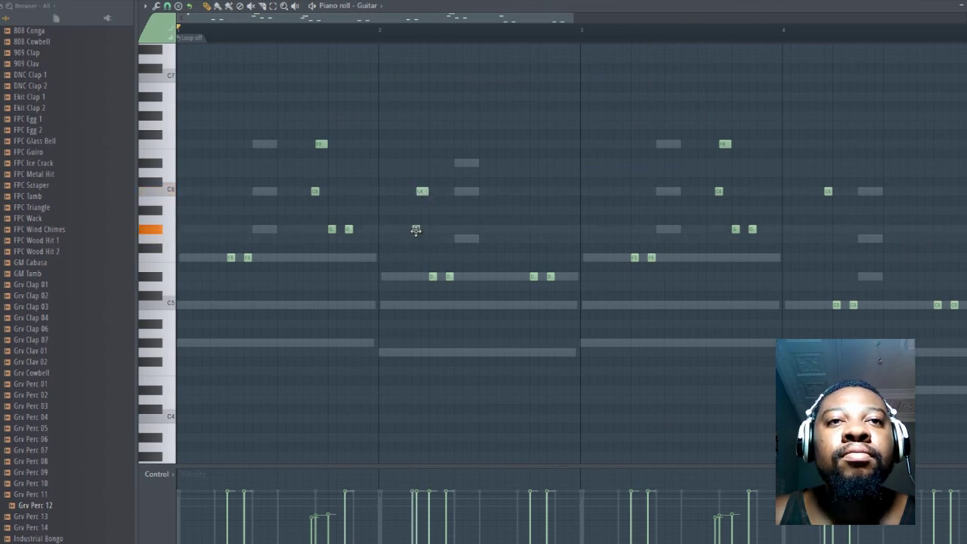
{"action": "key", "text": "space"}
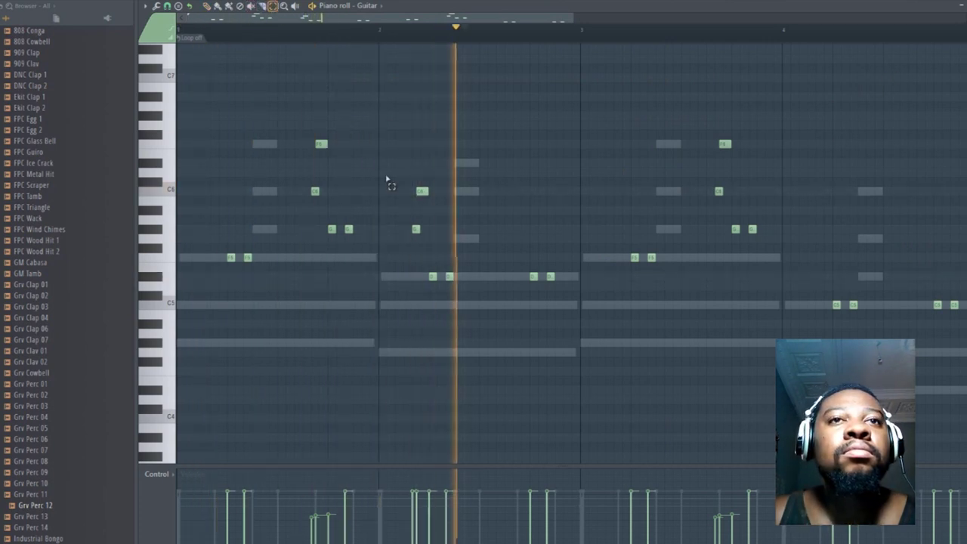
Copy bar 2's G#5 and C6 guitar notes to the same position in bar 4, replacing the single C6 there
{"action": "left_click_drag", "start_coordinate": [434, 254], "coordinate": [390, 169]}
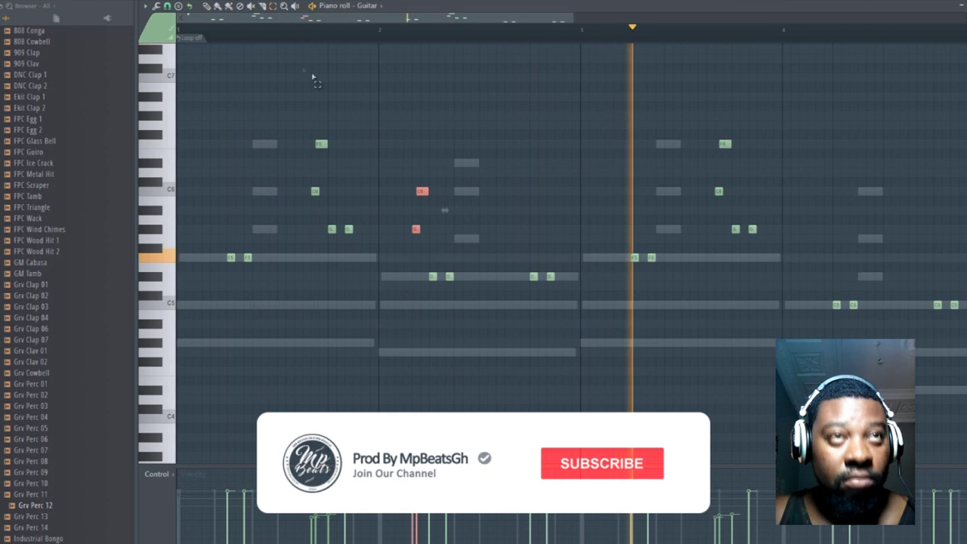
{"action": "left_click", "coordinate": [206, 7]}
{"action": "left_click_drag", "start_coordinate": [417, 229], "coordinate": [818, 244]}
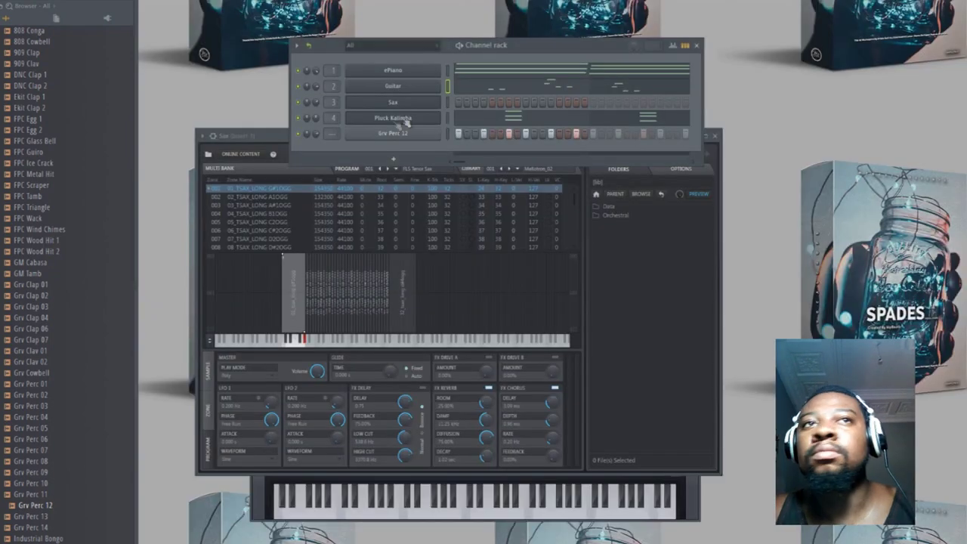
Open the Sax channel's piano roll and listen to the pattern against it
{"action": "right_click", "coordinate": [398, 106]}
{"action": "left_click", "coordinate": [453, 105]}
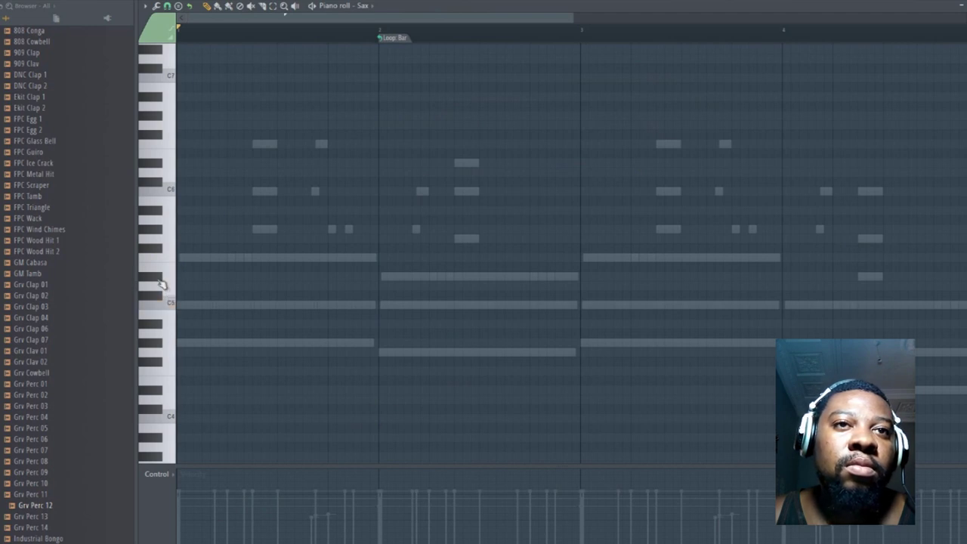
{"action": "key", "text": "space"}
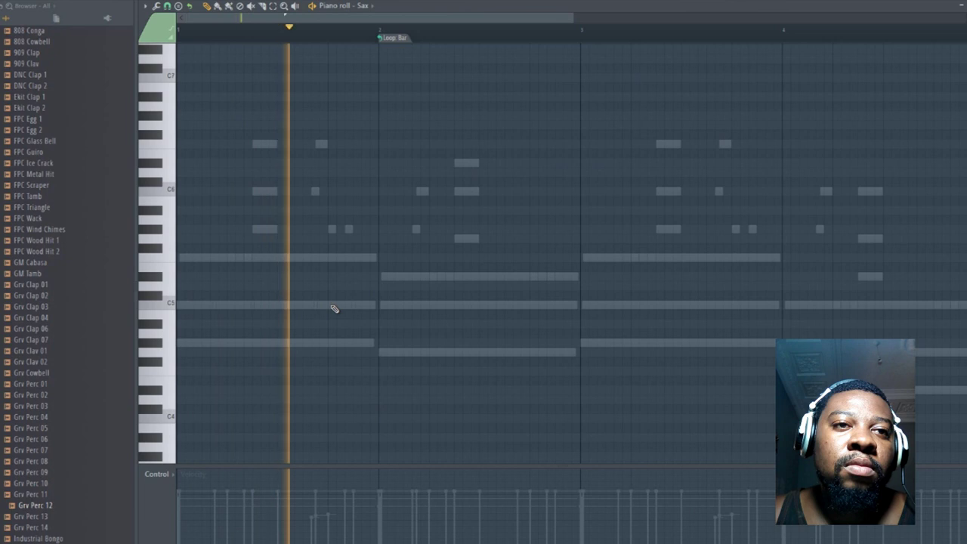
{"action": "key", "text": "space"}
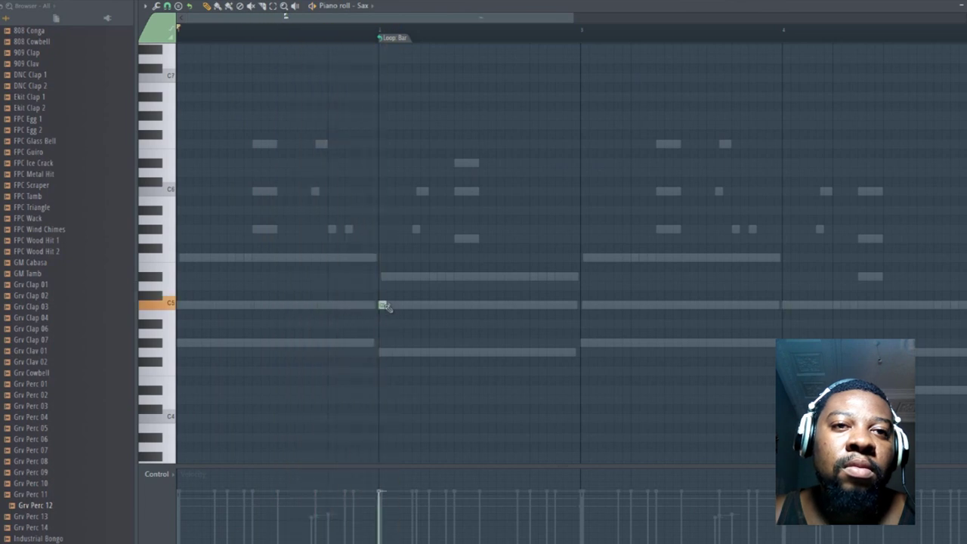
Try sax pitches around the start of bar 2 and place two short A#4 notes there
{"action": "left_click", "coordinate": [379, 280]}
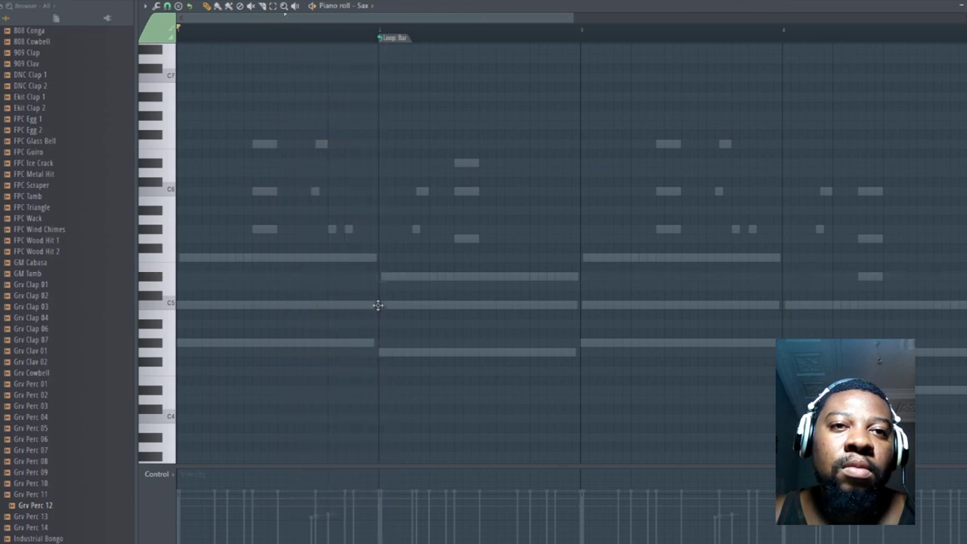
{"action": "left_click", "coordinate": [396, 305]}
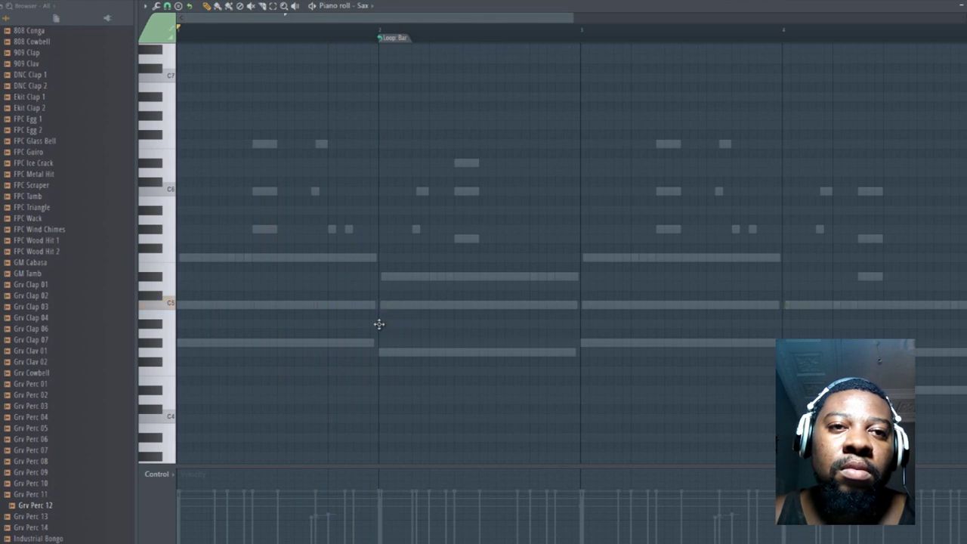
{"action": "key", "text": "space"}
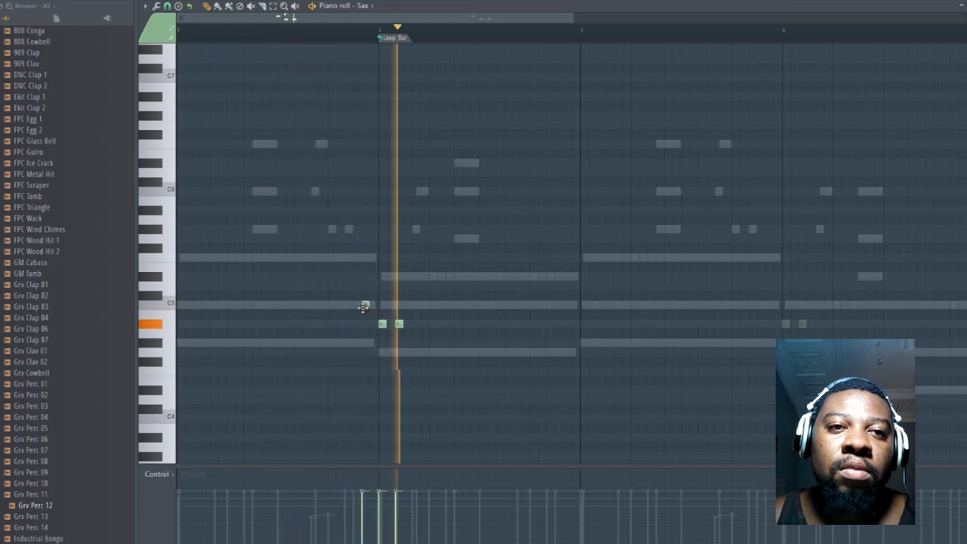
{"action": "key", "text": "space"}
{"action": "key", "text": "space"}
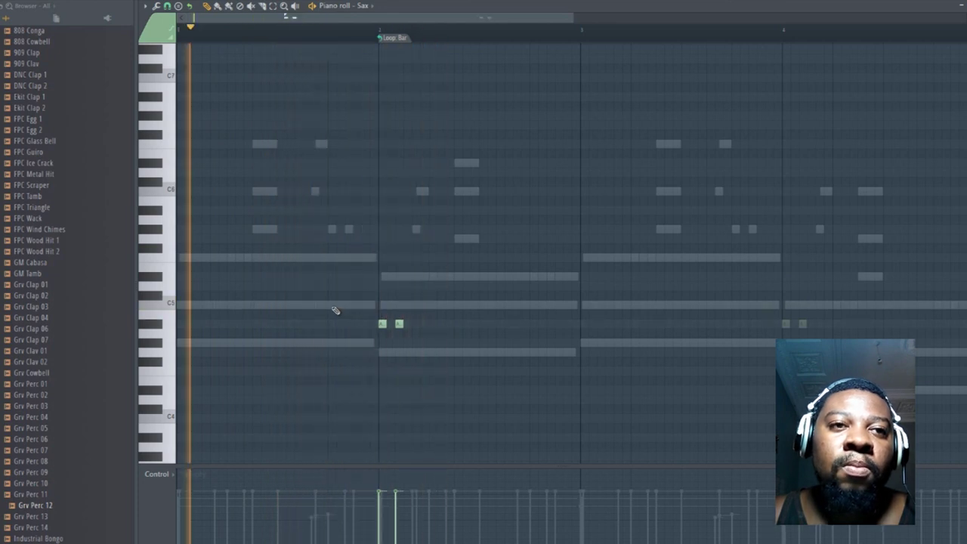
{"action": "key", "text": "space"}
Add a short F5 sax note shortly before beat 4 of bar 1 and a short C5 on beat 4
{"action": "left_click", "coordinate": [305, 304]}
{"action": "left_click", "coordinate": [305, 277]}
{"action": "right_click", "coordinate": [306, 277]}
{"action": "left_click", "coordinate": [305, 259]}
{"action": "left_click_drag", "start_coordinate": [330, 258], "coordinate": [330, 277]}
{"action": "left_click", "coordinate": [329, 305]}
{"action": "key", "text": "space"}
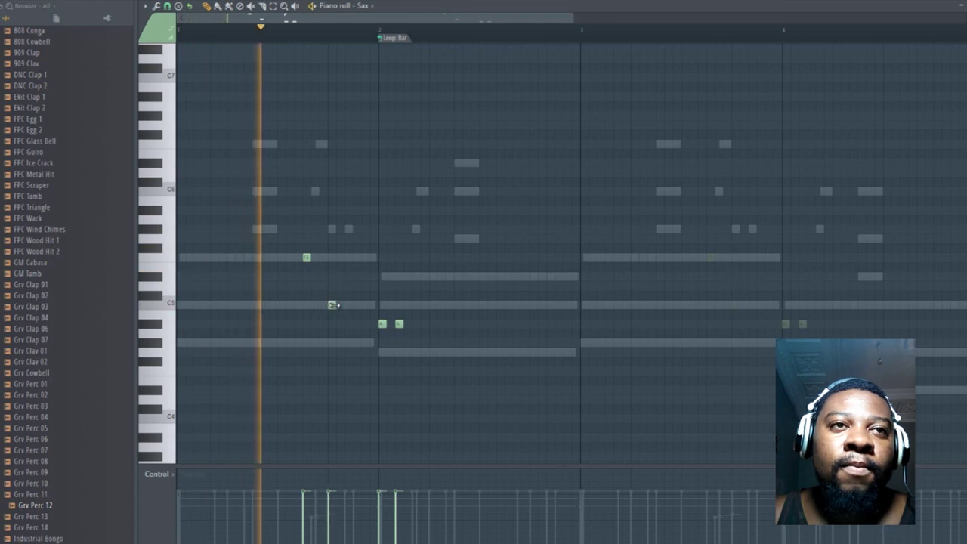
{"action": "key", "text": "space"}
Shift the F5 sax note slightly later and add a second C5 just after the one on beat 4
{"action": "left_click_drag", "start_coordinate": [306, 257], "coordinate": [315, 257]}
{"action": "key", "text": "space"}
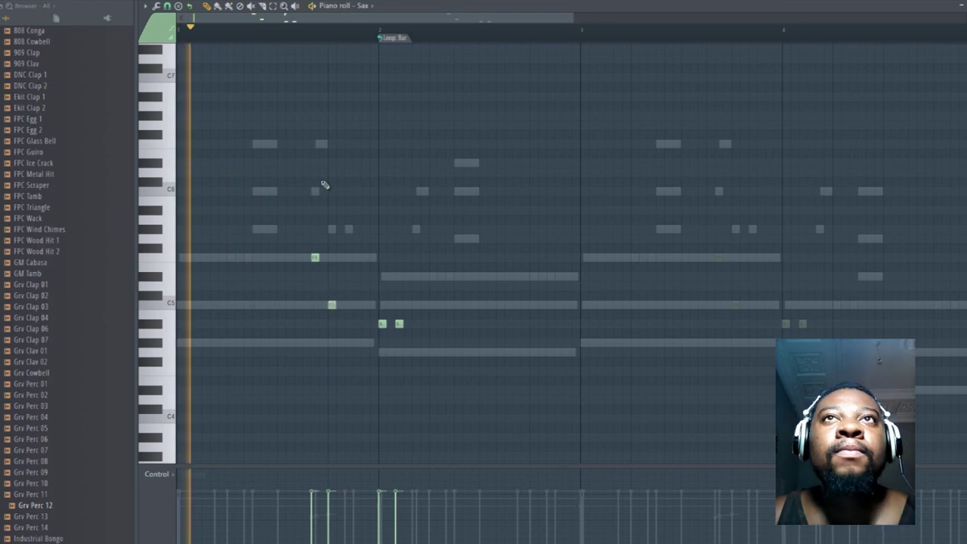
{"action": "key", "text": "space"}
{"action": "left_click", "coordinate": [347, 308]}
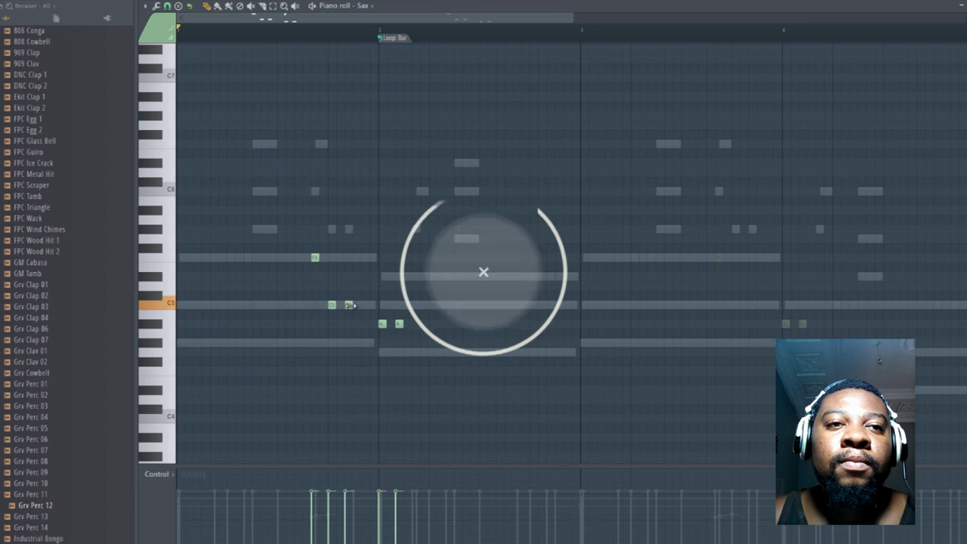
Lengthen both C5 sax notes so they run together, and add a D#5 at the end of bar 1
{"action": "key", "text": "space"}
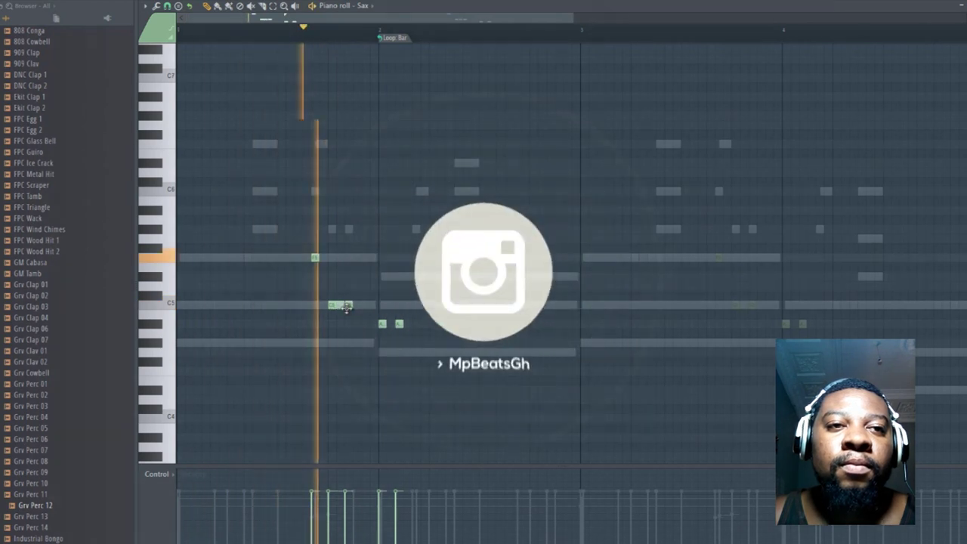
{"action": "left_click_drag", "start_coordinate": [365, 308], "coordinate": [368, 311]}
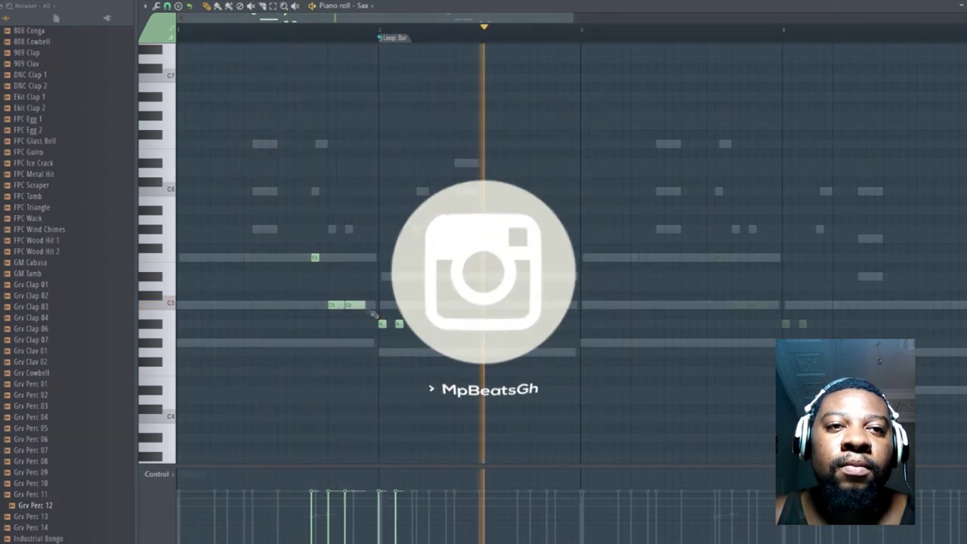
{"action": "key", "text": "space"}
{"action": "key", "text": "space"}
{"action": "left_click", "coordinate": [367, 277]}
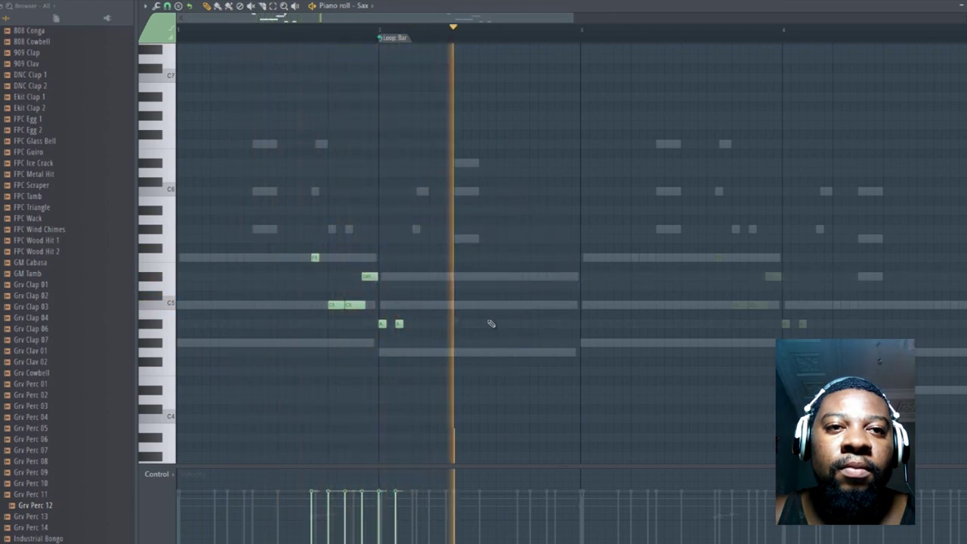
{"action": "key", "text": "space"}
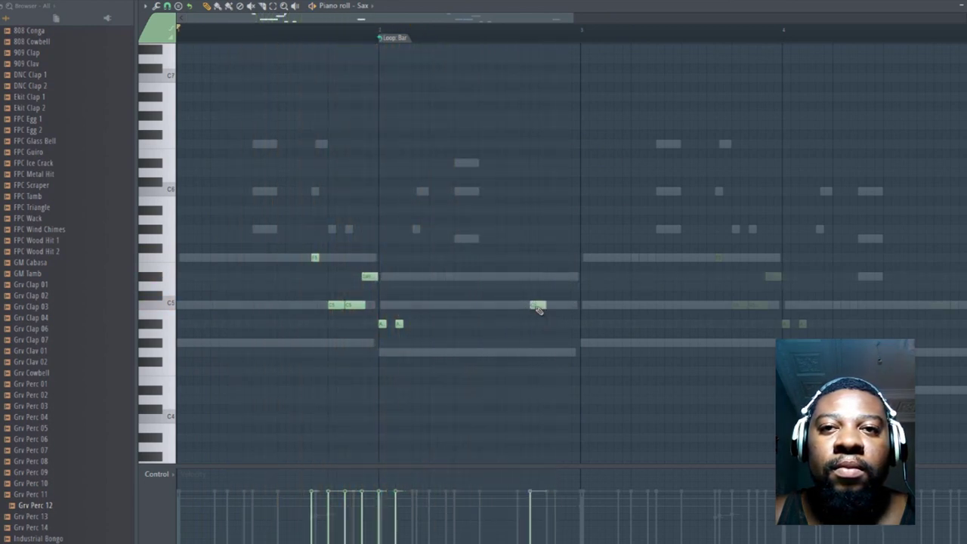
Place a very short C5 sax note midway through beat 3 of bar 2, followed by an F5 lengthened to about one beat
{"action": "left_click", "coordinate": [505, 306]}
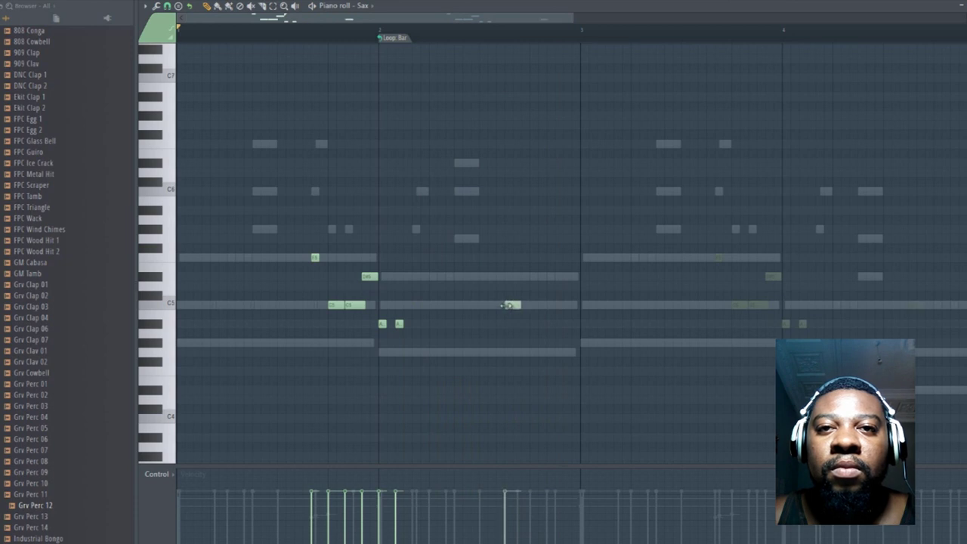
{"action": "left_click", "coordinate": [508, 259]}
{"action": "left_click_drag", "start_coordinate": [512, 257], "coordinate": [563, 258]}
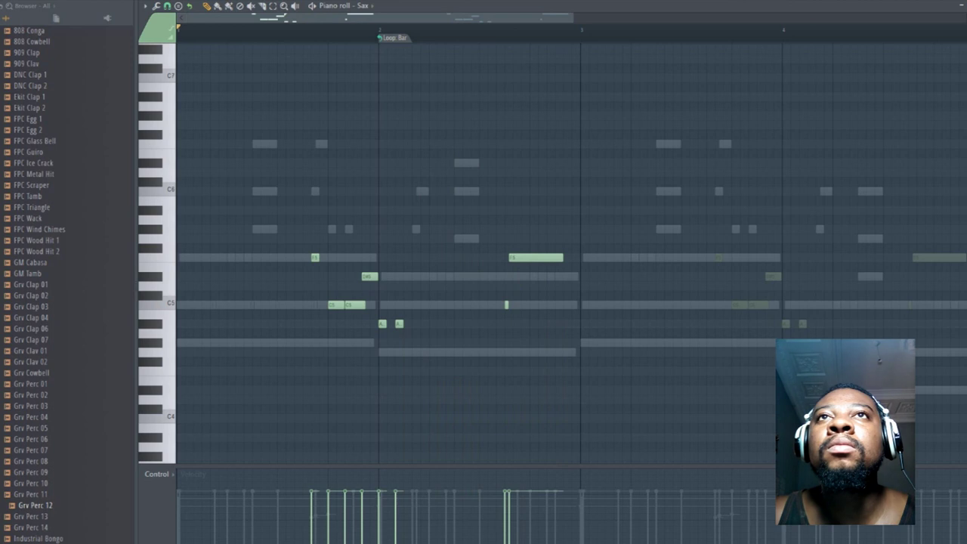
Check the Sax channel's instrument settings and play the pattern back to hear the sax line
{"action": "key", "text": "F6"}
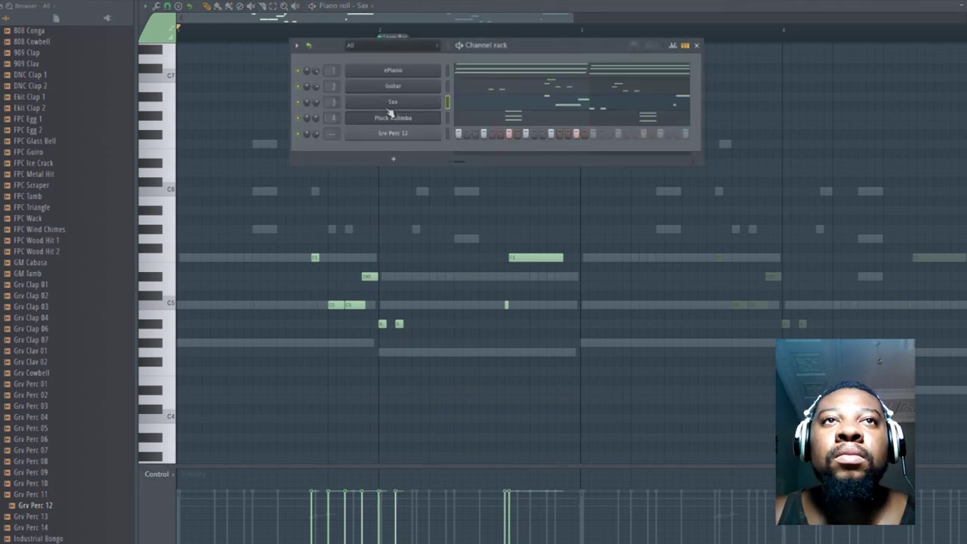
{"action": "left_click", "coordinate": [372, 104]}
{"action": "left_click_drag", "start_coordinate": [424, 137], "coordinate": [466, 52]}
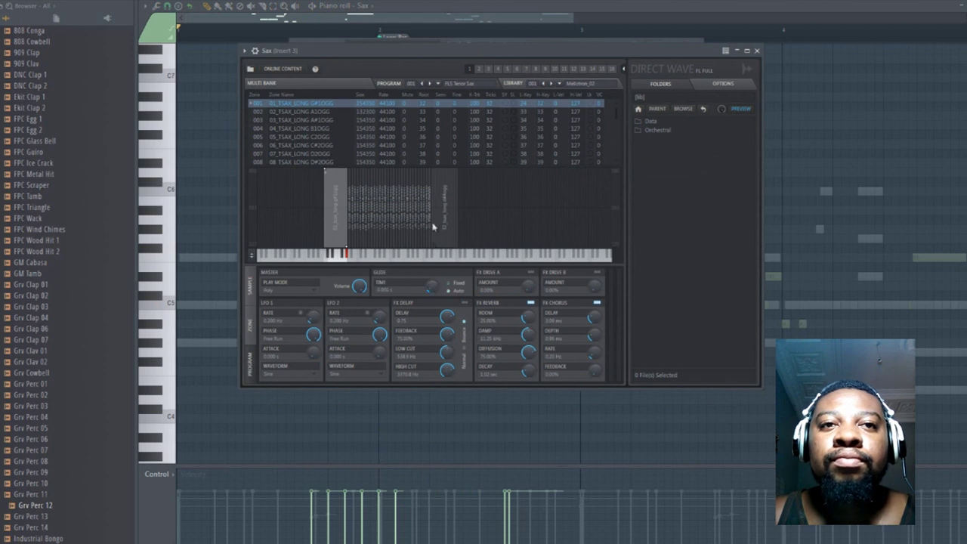
{"action": "left_click", "coordinate": [759, 53]}
{"action": "key", "text": "space"}
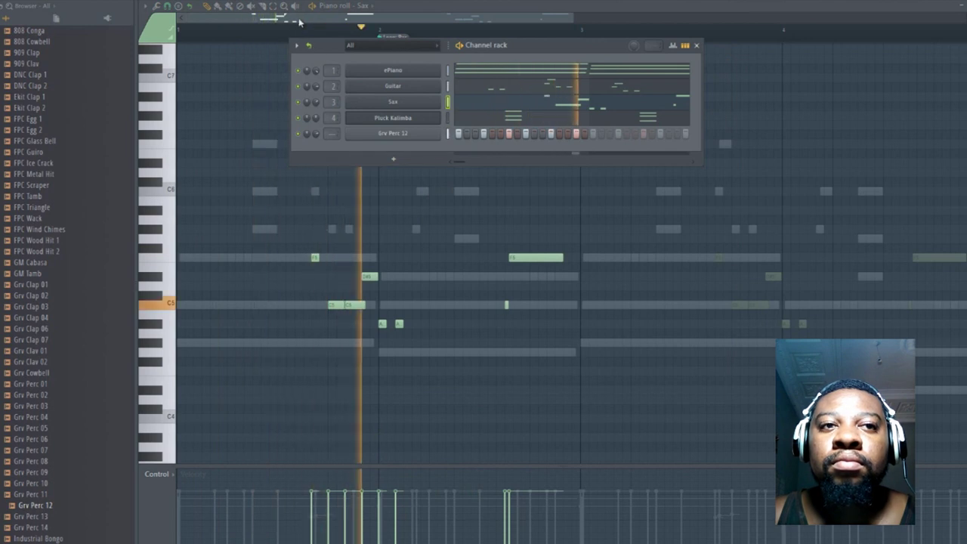
{"action": "key", "text": "F6"}
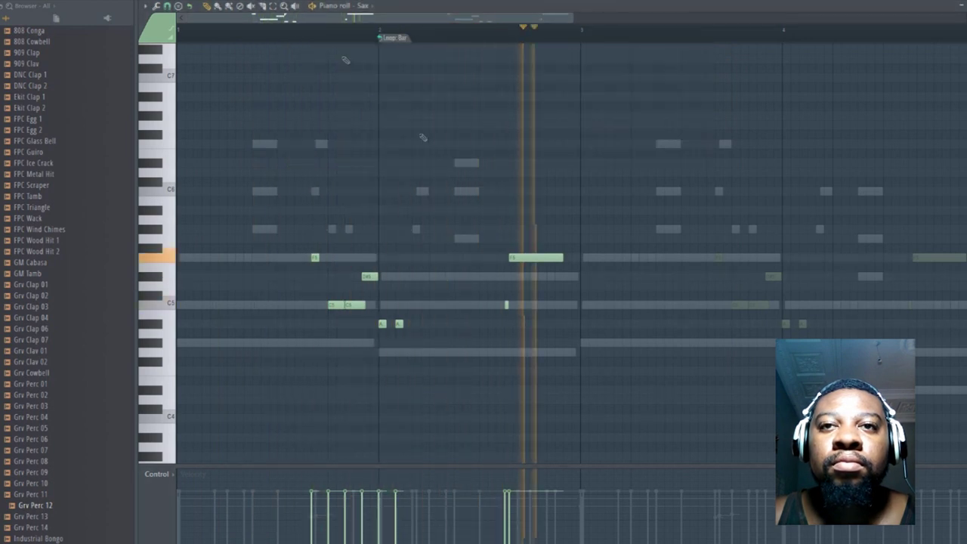
{"action": "key", "text": "space"}
Lower the long F5 sax note in bar 2 to D#5 and audition the change
{"action": "left_click_drag", "start_coordinate": [521, 258], "coordinate": [521, 276]}
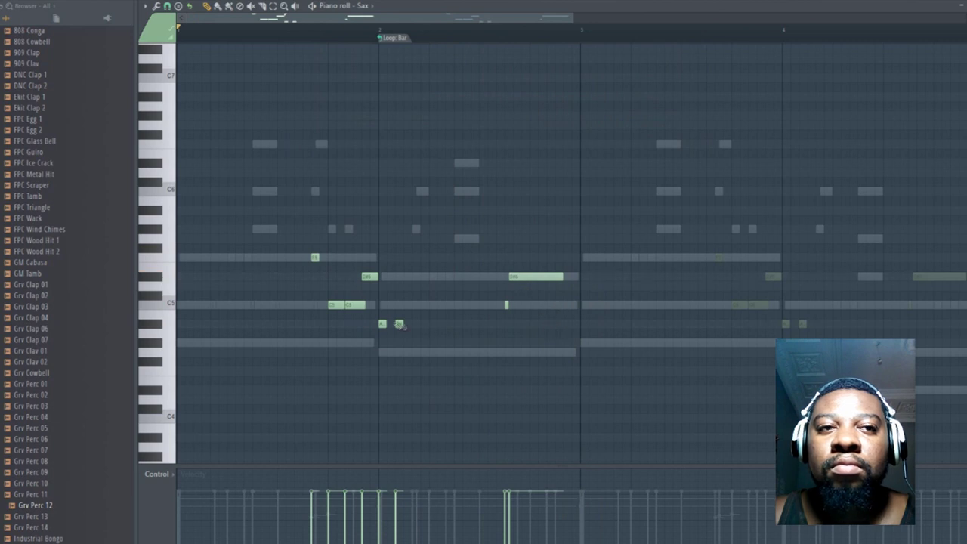
{"action": "key", "text": "space"}
{"action": "key", "text": "space"}
Add a short A#4 sax note midway through beat 1 of bar 1, followed by a C5 of about one beat
{"action": "left_click", "coordinate": [203, 305]}
{"action": "key", "text": "ctrl+z"}
{"action": "left_click", "coordinate": [204, 343]}
{"action": "mouse_move", "coordinate": [208, 342]}
{"action": "left_mouse_down"}
{"action": "mouse_move", "coordinate": [206, 323]}
{"action": "mouse_move", "coordinate": [229, 312]}
{"action": "mouse_move", "coordinate": [214, 324]}
{"action": "left_mouse_up"}
{"action": "left_click", "coordinate": [218, 305]}
Play back the opening, lengthen the A#4 sax note slightly, and shorten the following C5 to about 0.8 beat
{"action": "key", "text": "space"}
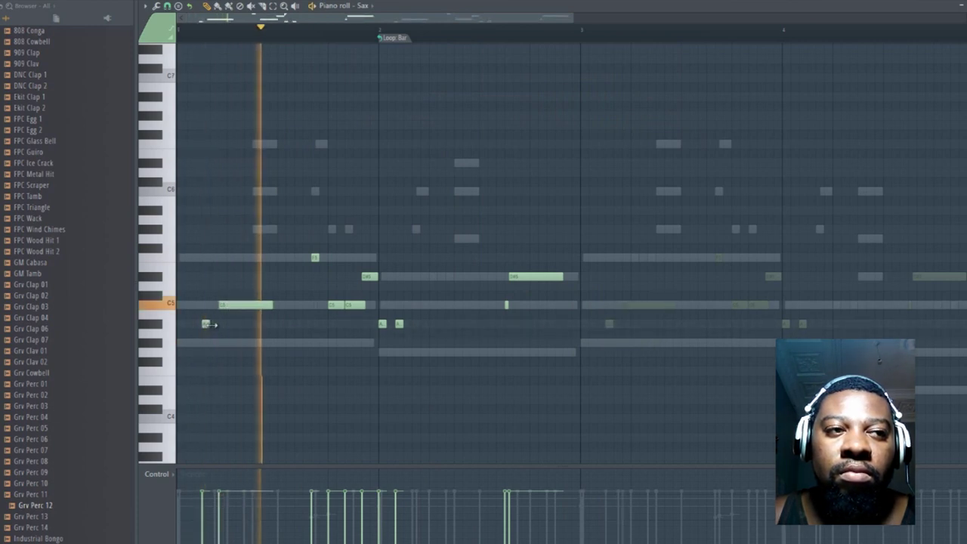
{"action": "key", "text": "space"}
{"action": "key", "text": "space"}
{"action": "left_click_drag", "start_coordinate": [273, 306], "coordinate": [261, 306]}
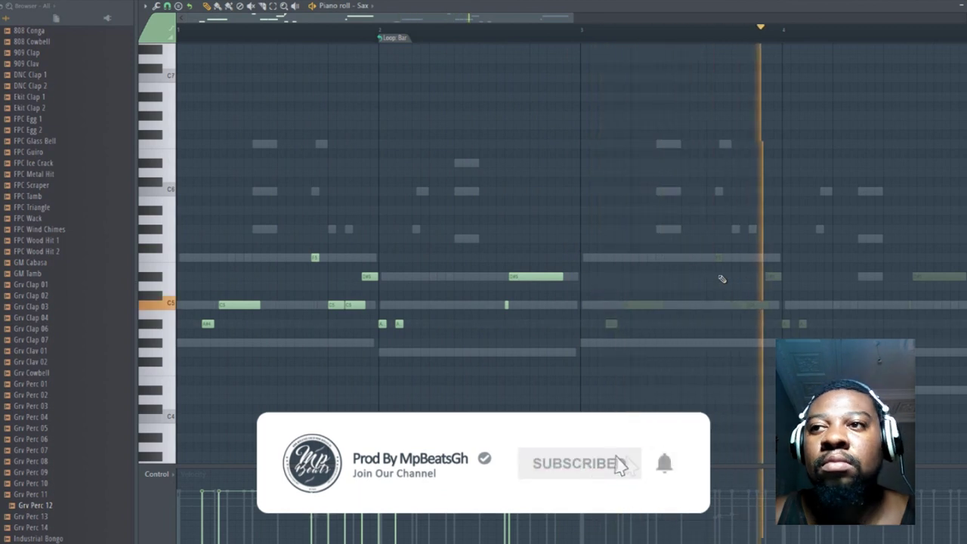
Burn the looped two-bar sax phrase to the pattern as real notes in bars 3 and 4
{"action": "left_click", "coordinate": [395, 37]}
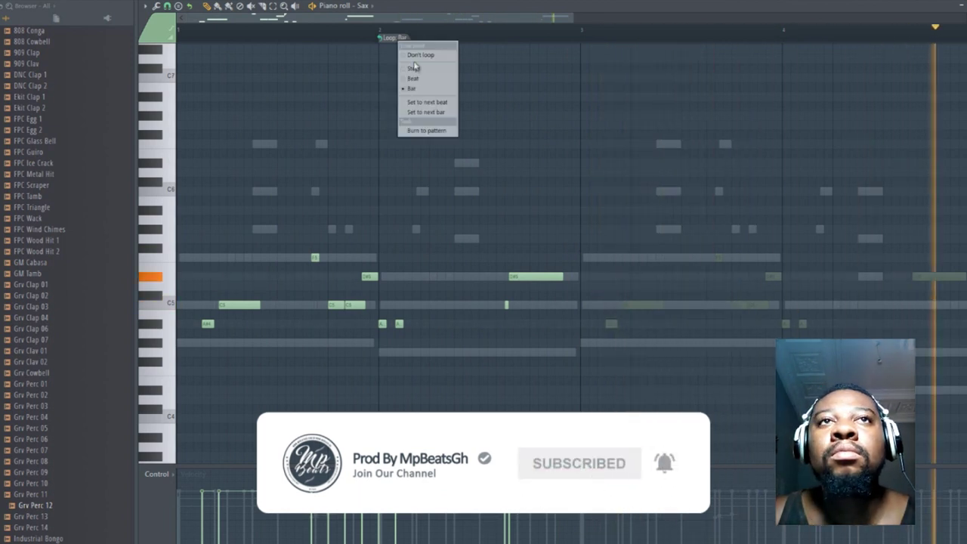
{"action": "left_click", "coordinate": [426, 131]}
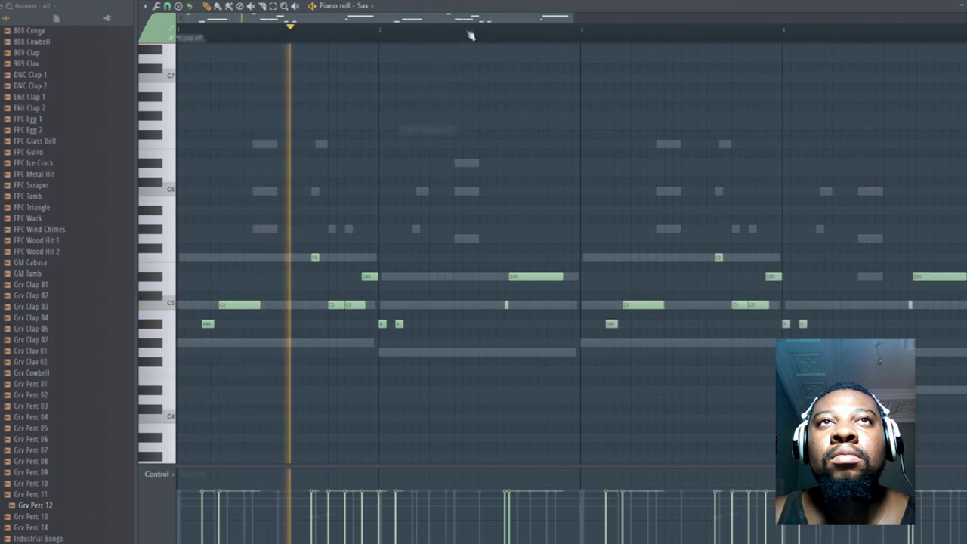
In bar 4, move the very short C5 sax note down to G4, remove the long D#5 after it, and add a D#4
{"action": "left_click_drag", "start_coordinate": [457, 22], "coordinate": [522, 23]}
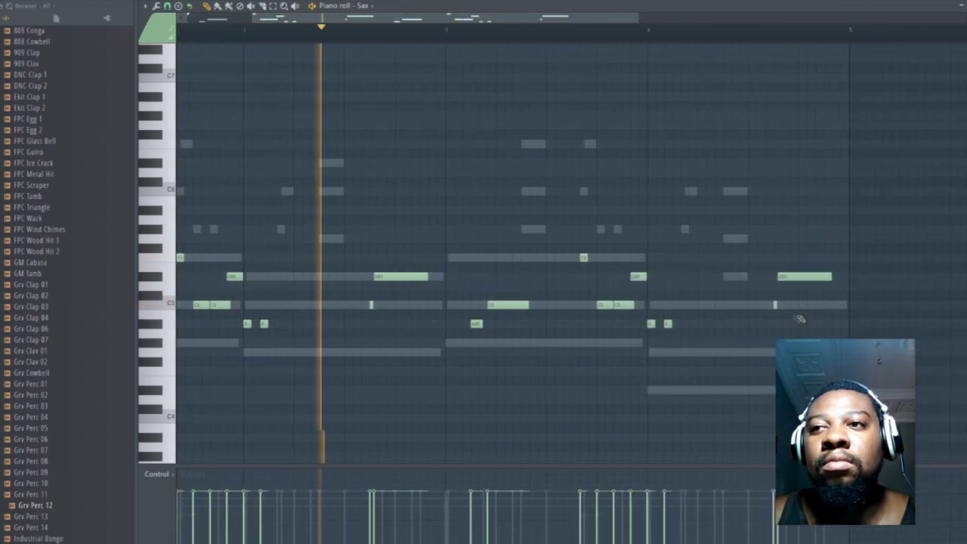
{"action": "key", "text": "space"}
{"action": "left_click_drag", "start_coordinate": [773, 306], "coordinate": [770, 354]}
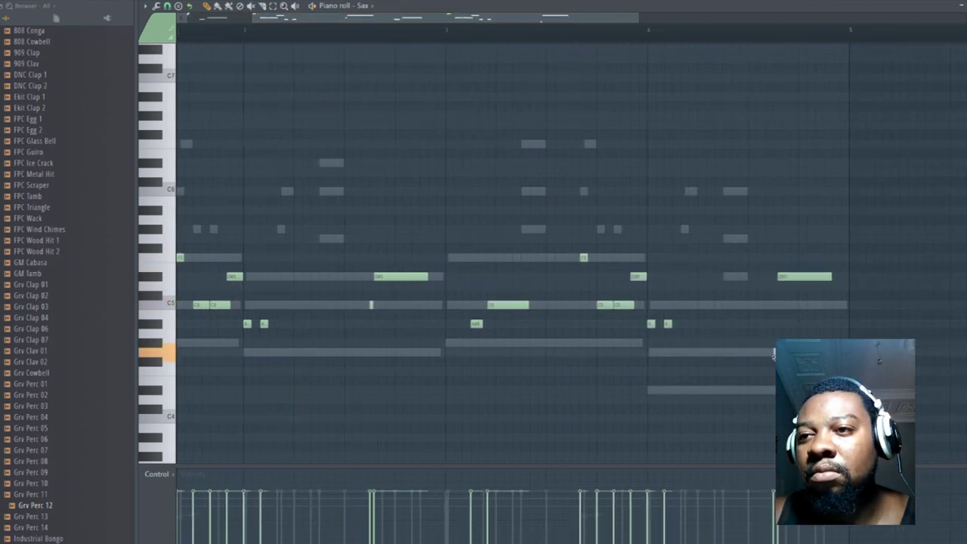
{"action": "left_click_drag", "start_coordinate": [788, 275], "coordinate": [772, 349]}
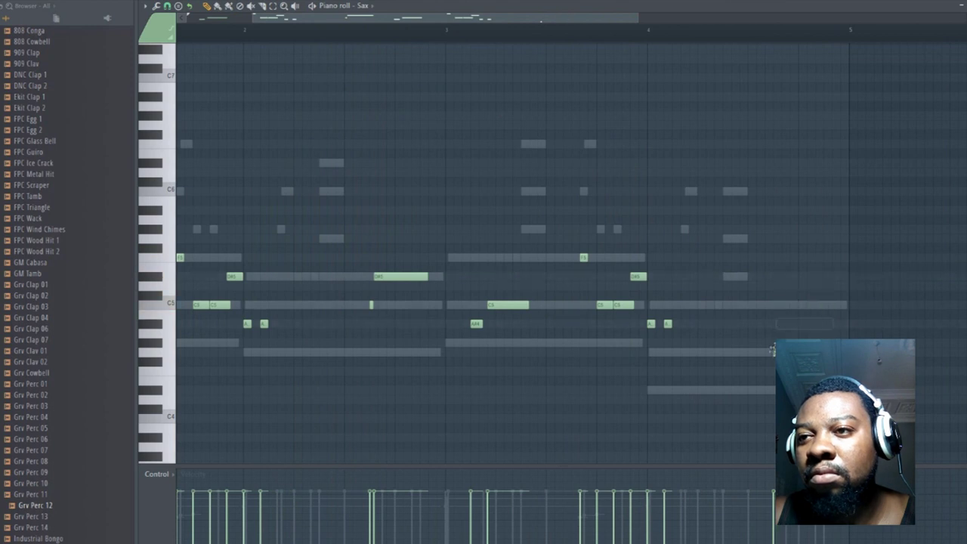
{"action": "left_click", "coordinate": [784, 391]}
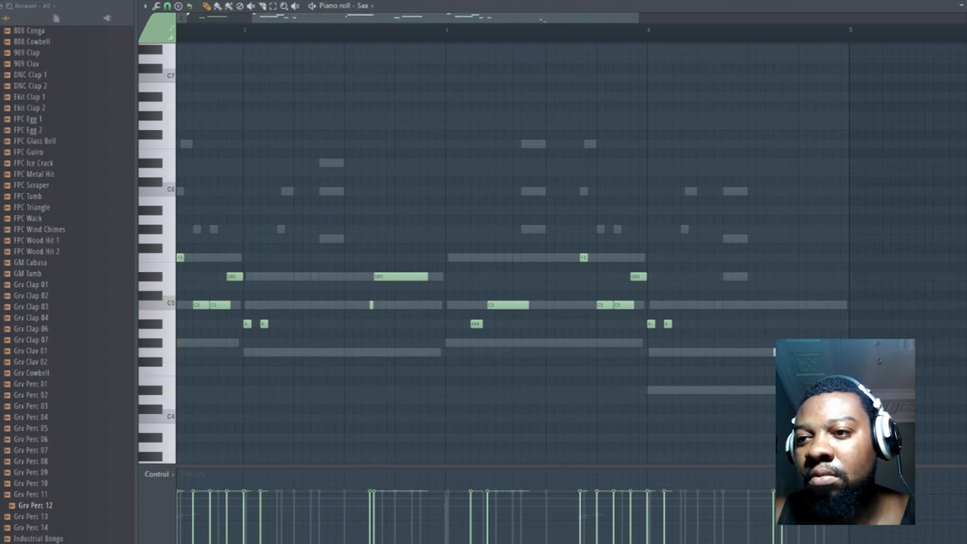